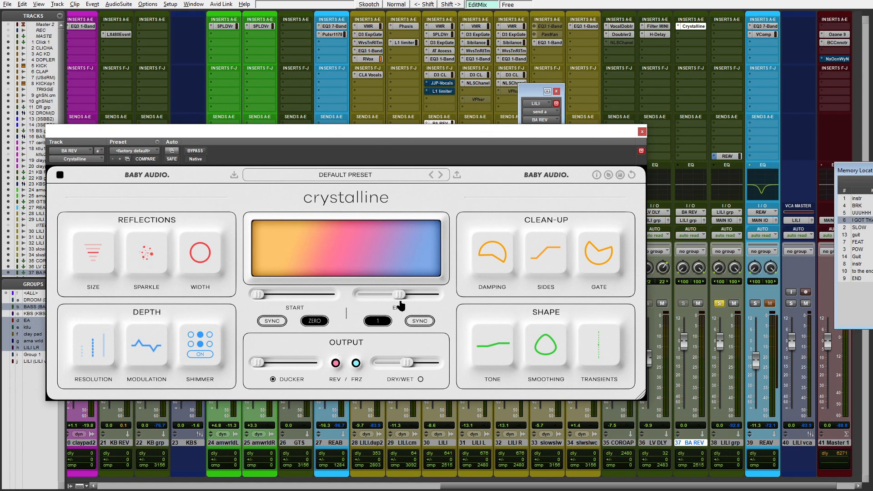
Step: Set Crystalline's dry/wet mix fully wet and move the plug-in and LILI send windows clear of each other
mouse_move(416, 372)
left_click_drag(423, 373, 586, 398)
left_click_drag(503, 134, 479, 131)
left_click_drag(532, 90, 767, 83)
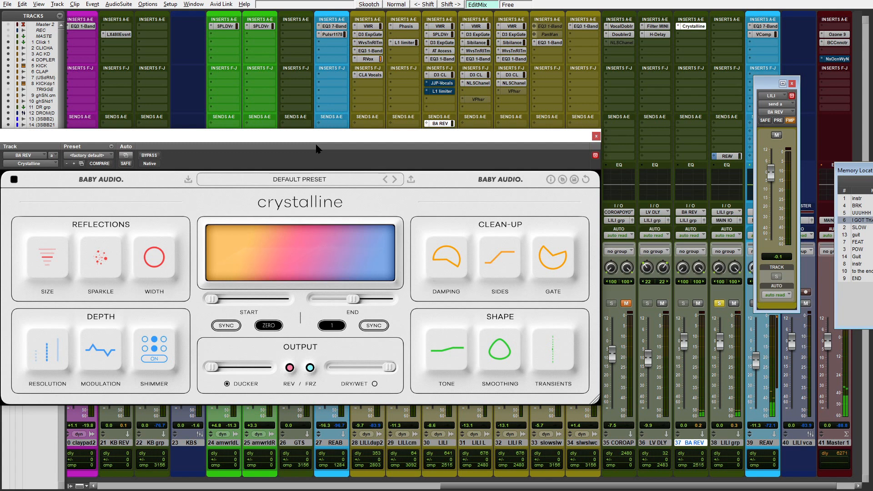
left_click_drag(320, 143, 388, 138)
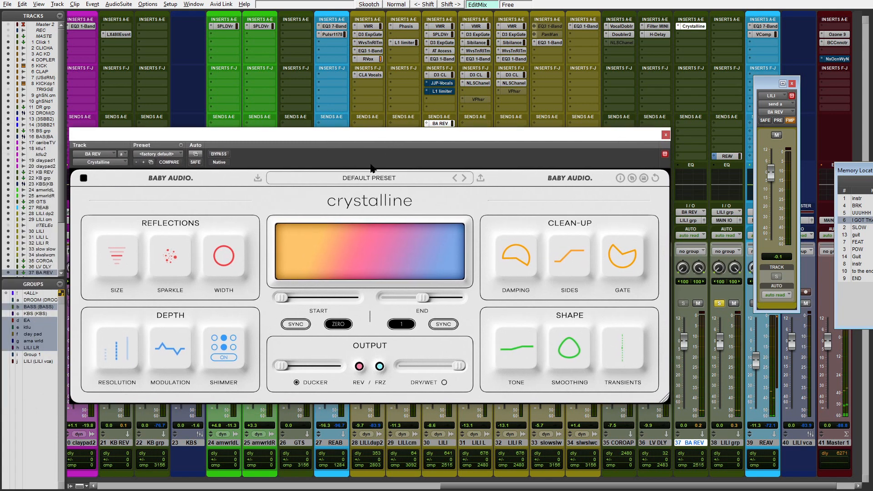
Step: Load the 01 BASIC HALL preset in Crystalline and reposition the plug-in window so the track sends are accessible
left_click(361, 179)
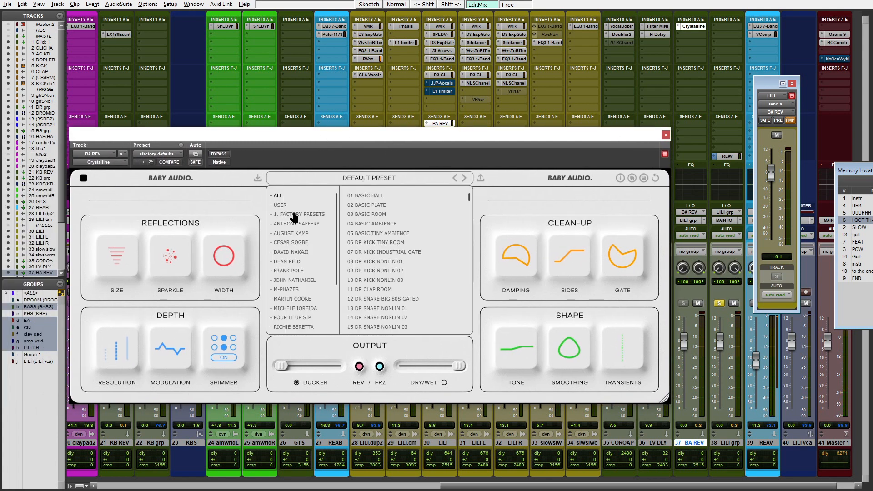
left_click(373, 196)
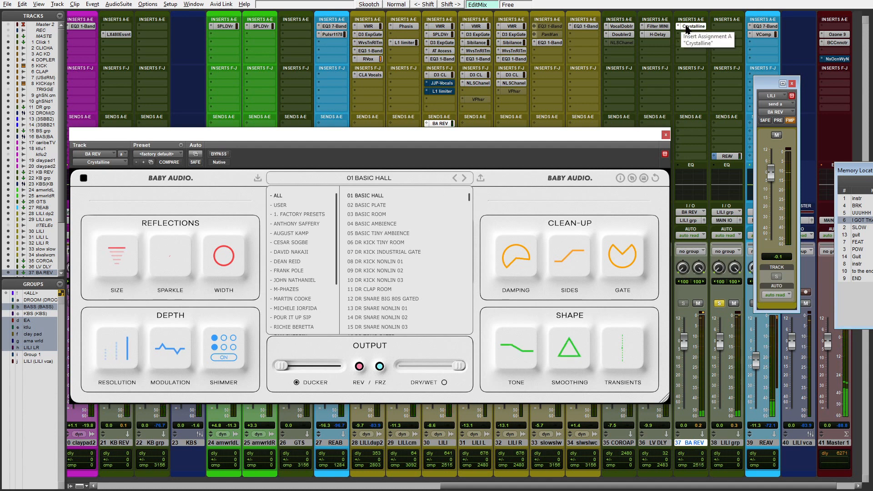
left_click_drag(606, 138, 489, 155)
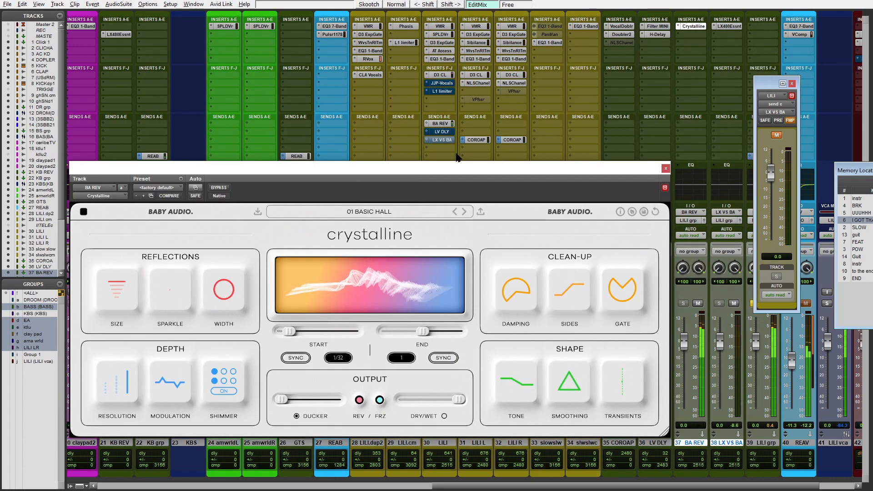
Step: Compare the two reverbs on the LILI track by switching between the BA REV and LX VS BA sends
left_click(441, 124)
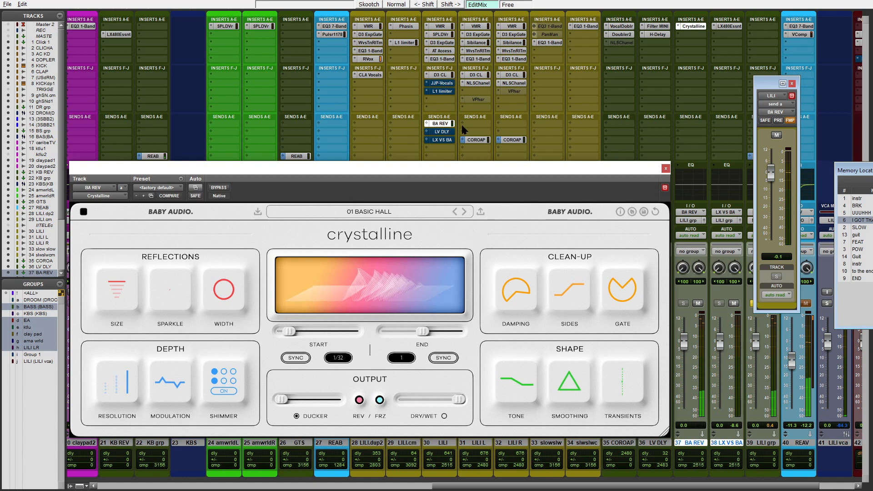
left_click(444, 124, "ctrl")
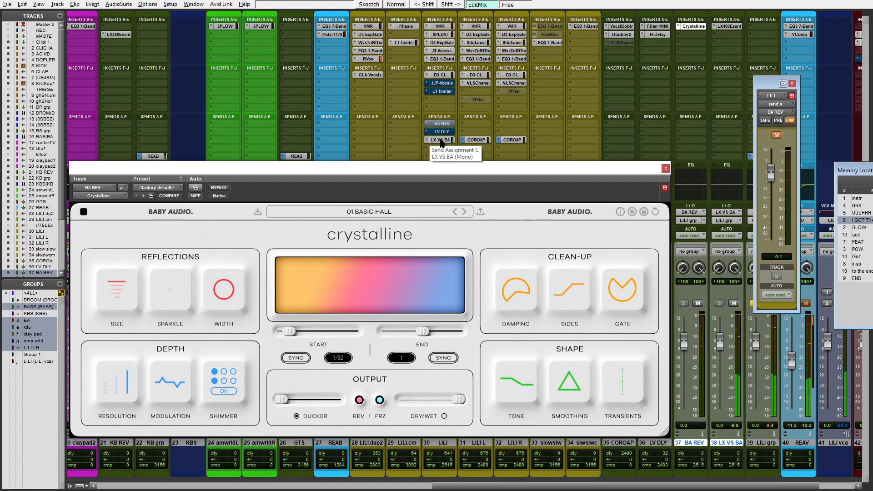
key("space")
Step: Load 02 BASIC PLATE in Crystalline, set the LX480 to Plate, and switch the LILI sends to compare them
left_click(464, 212)
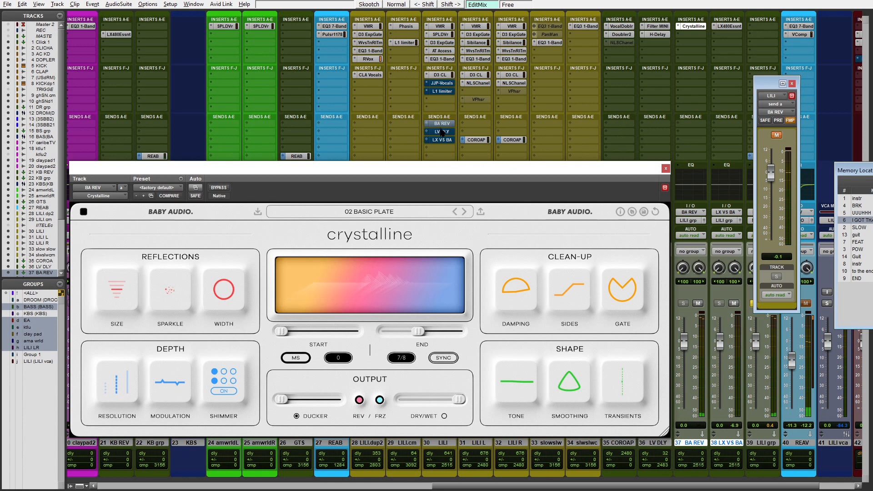
left_click(730, 26)
left_click(109, 182)
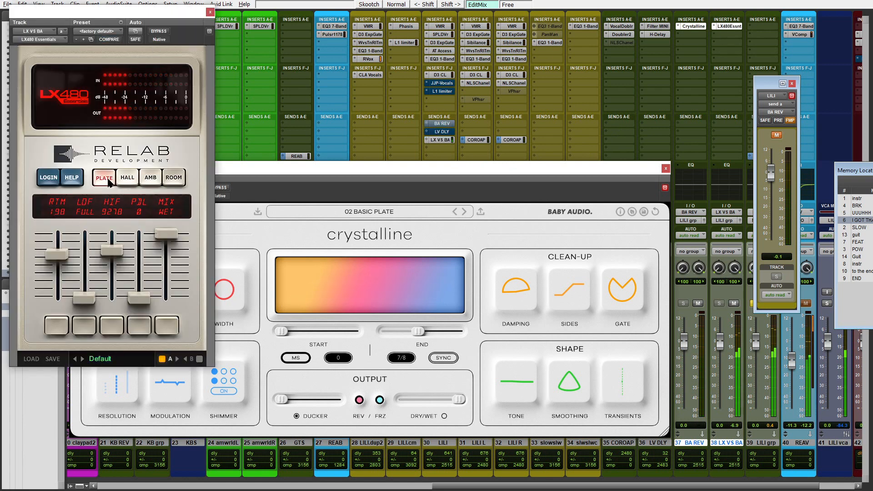
left_click(441, 124, "ctrl")
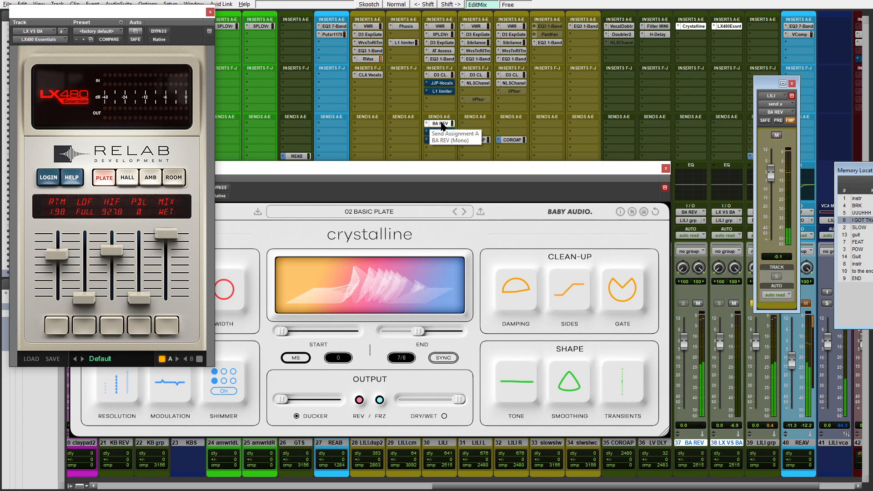
Step: Load 03 BASIC ROOM in Crystalline, set the LX480 to Room, and rearrange the Crystalline window
left_click(464, 211)
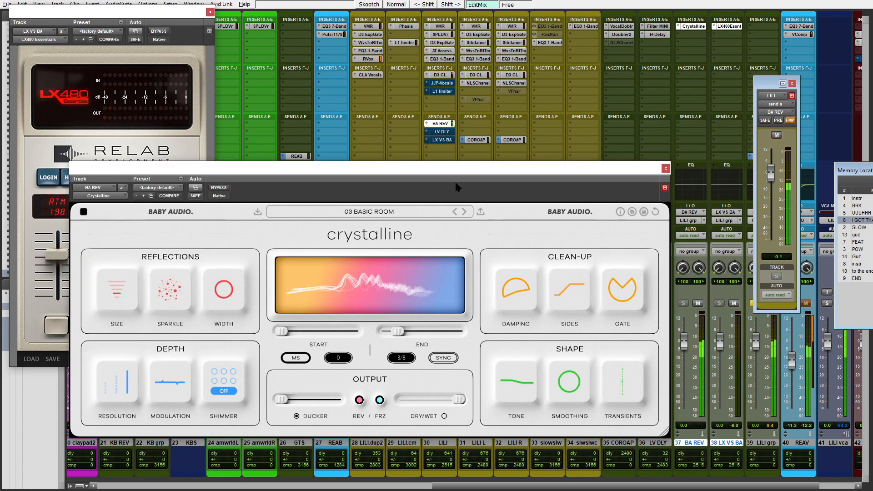
left_click_drag(446, 172, 576, 201)
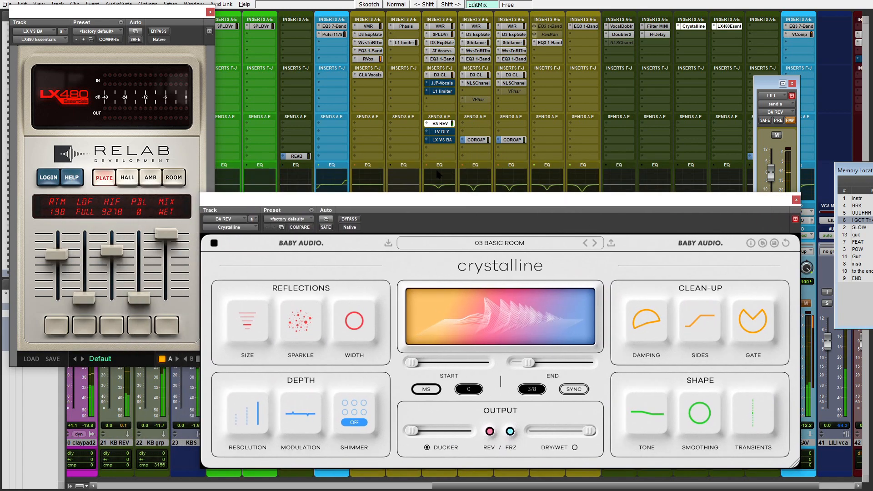
left_click(175, 179)
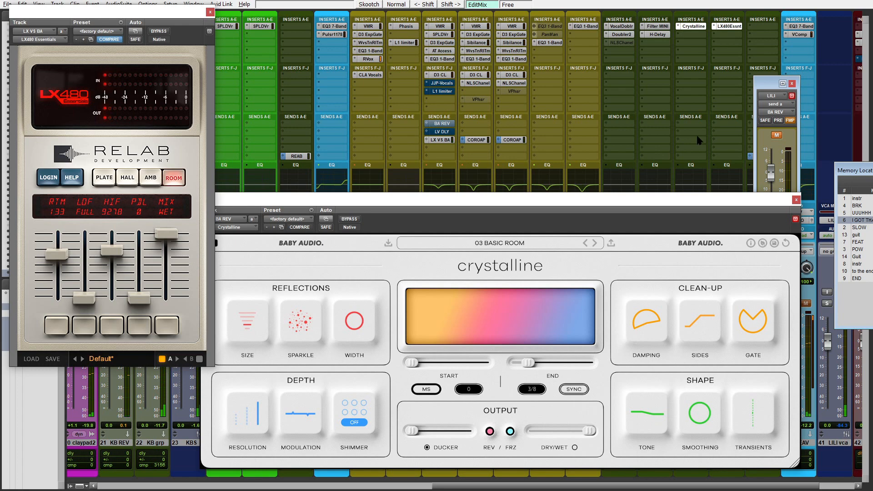
left_click_drag(700, 200, 539, 187)
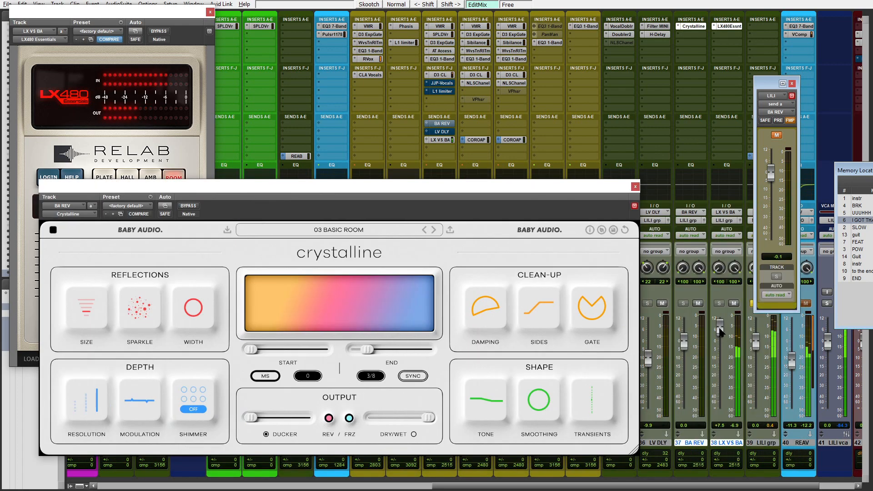
Step: Mute the LILI track's LX VS BA send, unmute its BA REV send, and restart playback
key("space")
left_click_drag(566, 188, 701, 207)
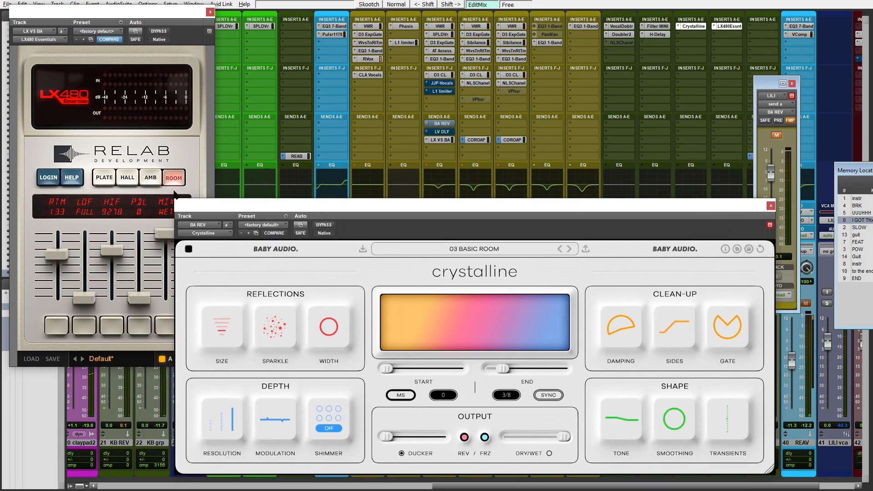
left_click(439, 140, "ctrl")
left_click(437, 124, "ctrl")
key("space")
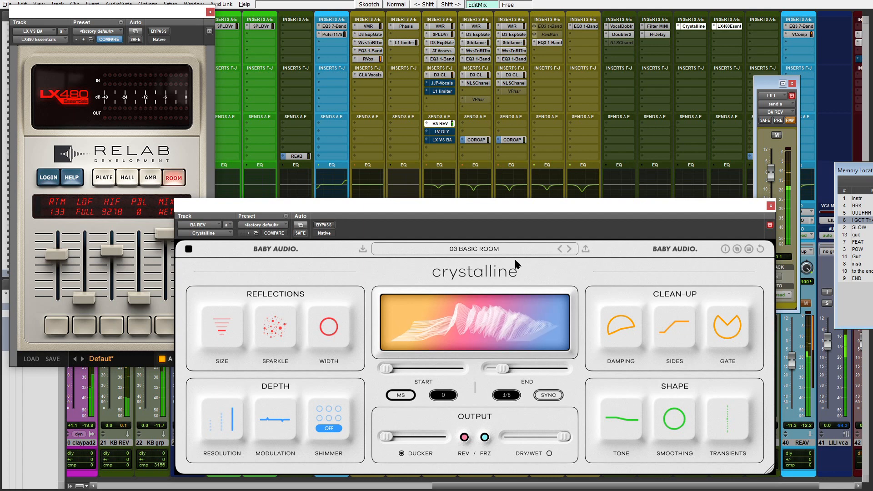
Step: Audition the Crystalline presets from 04 BASIC AMBIENCE onward, including 05 BASIC TINY AMBIENCE, 06 DR KICK TINY ROOM and 07 DR KICK INDUSTRIAL GATE
left_click(569, 252)
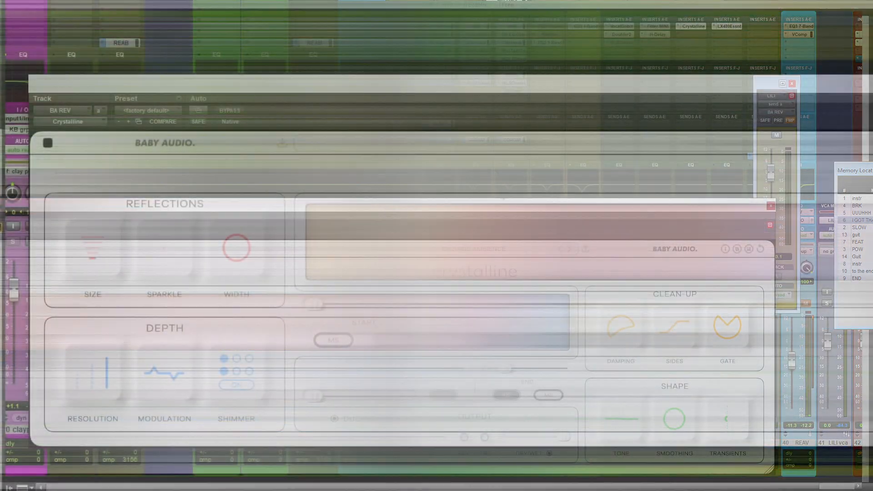
left_click(569, 249)
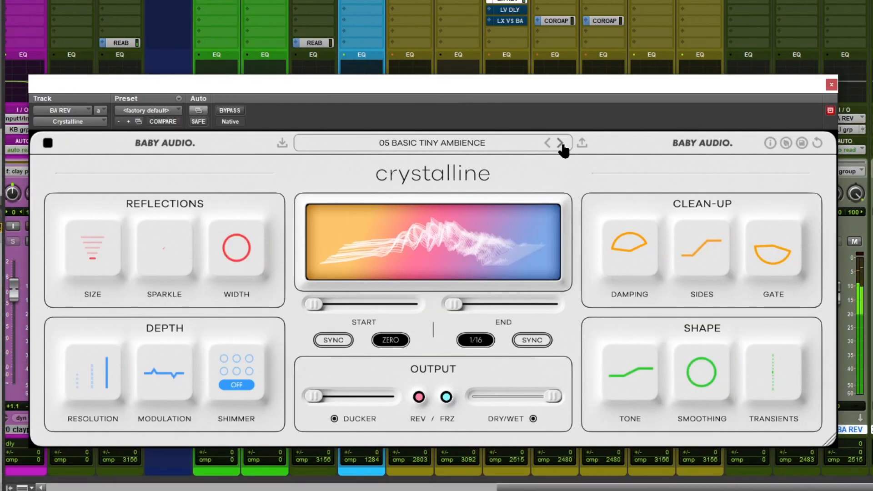
left_click(548, 144)
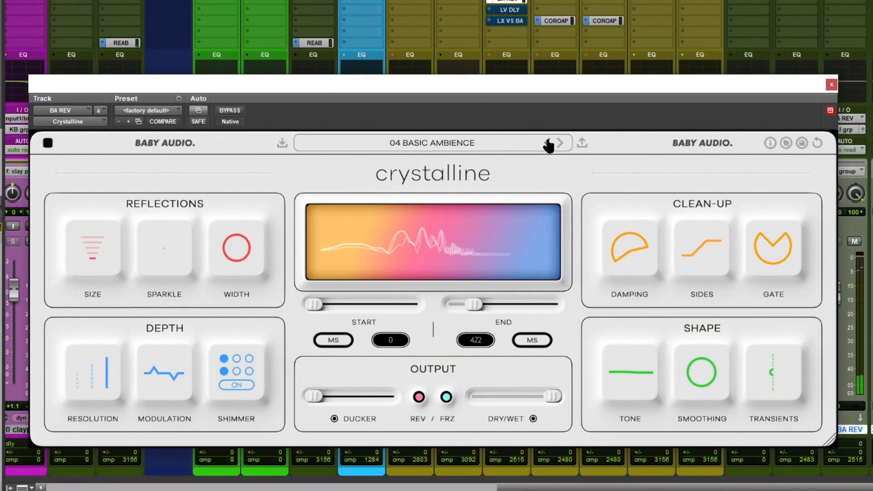
left_click(559, 143)
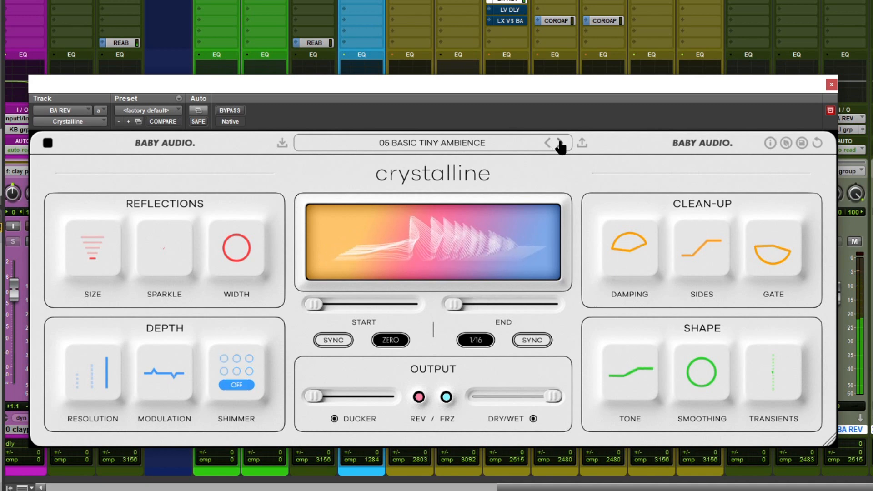
left_click(560, 144)
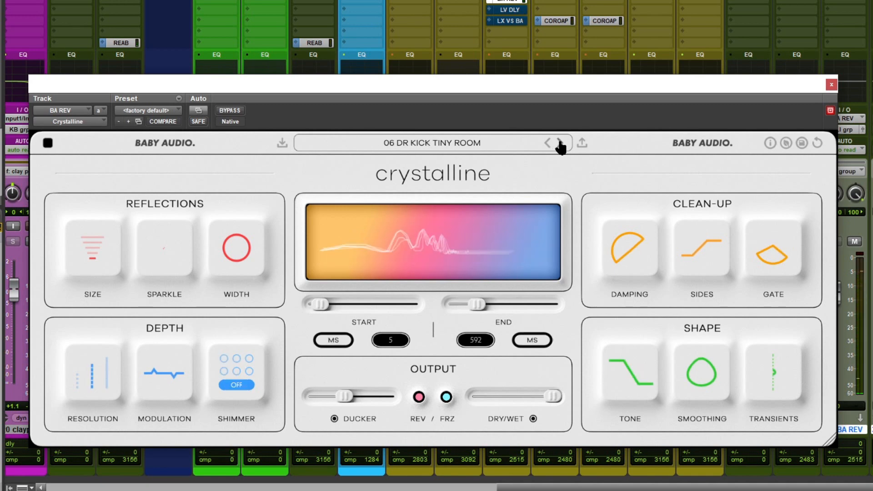
left_click(560, 144)
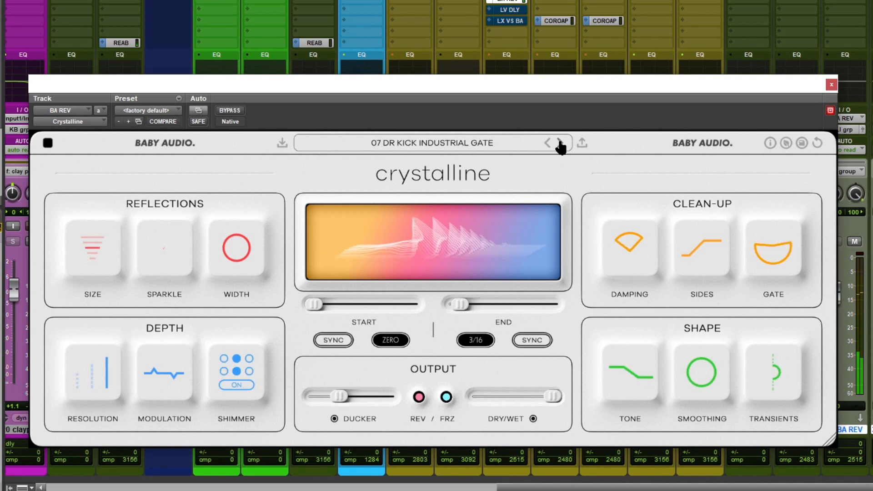
left_click(560, 143)
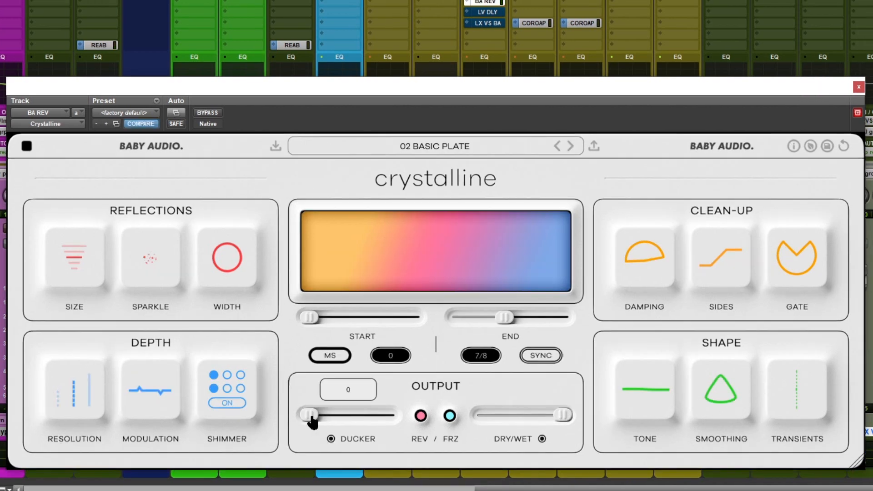
Step: Try the ducker at 100 on the 02 BASIC PLATE preset with gentle mode off and on, and return it to 0
left_click_drag(314, 396, 397, 401)
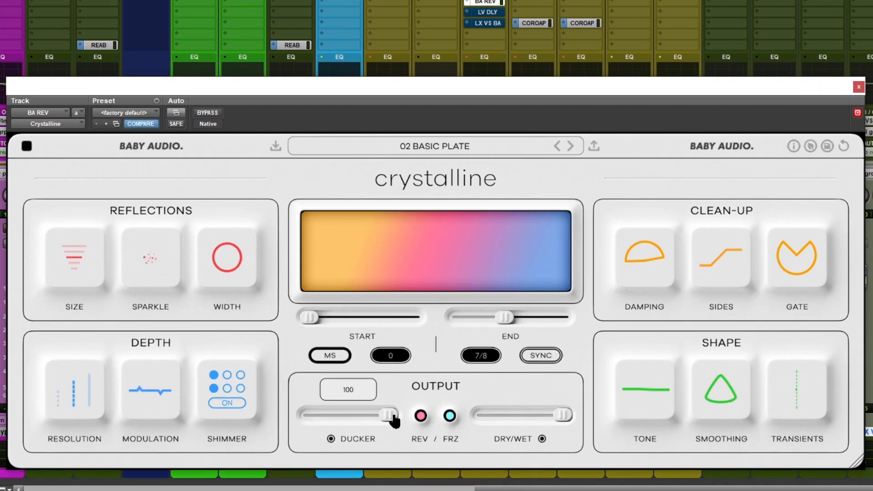
mouse_move(390, 419)
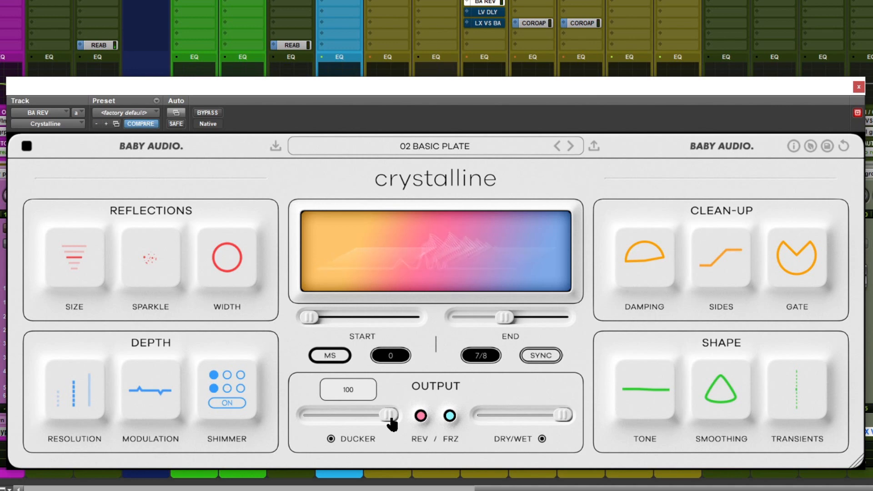
left_click(330, 439)
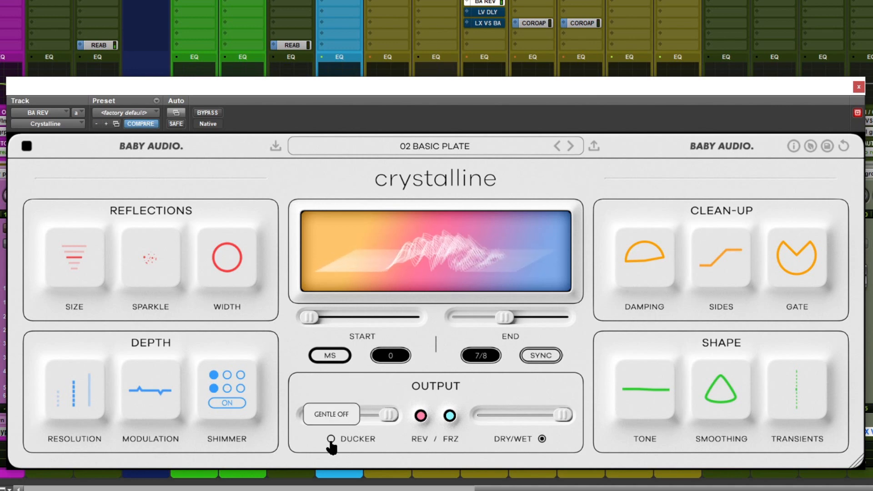
left_click(331, 439)
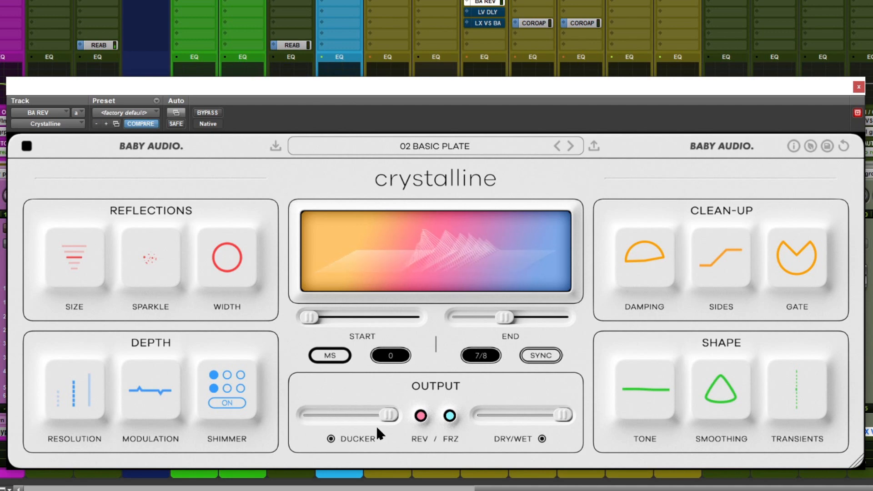
left_click_drag(389, 415, 272, 411)
mouse_move(302, 417)
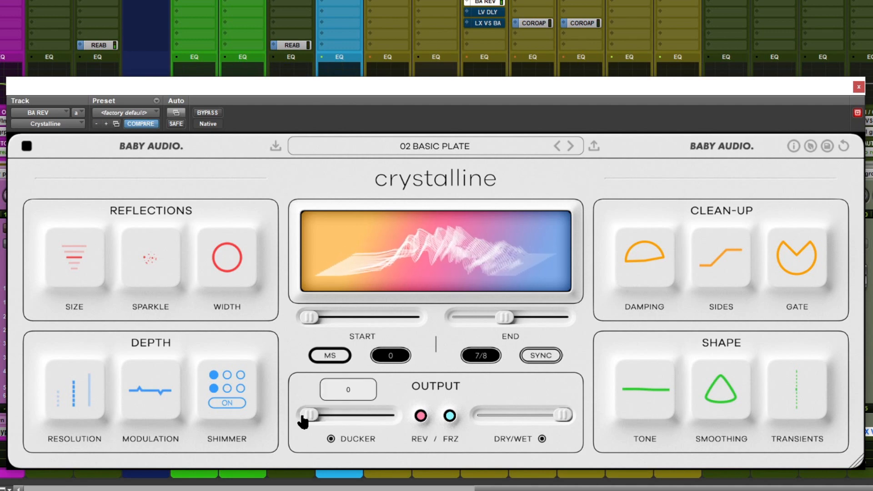
Step: Try the ducker at 100 with gentle mode off, turn gentle mode back on, and reset the ducker to 0
left_click(331, 439)
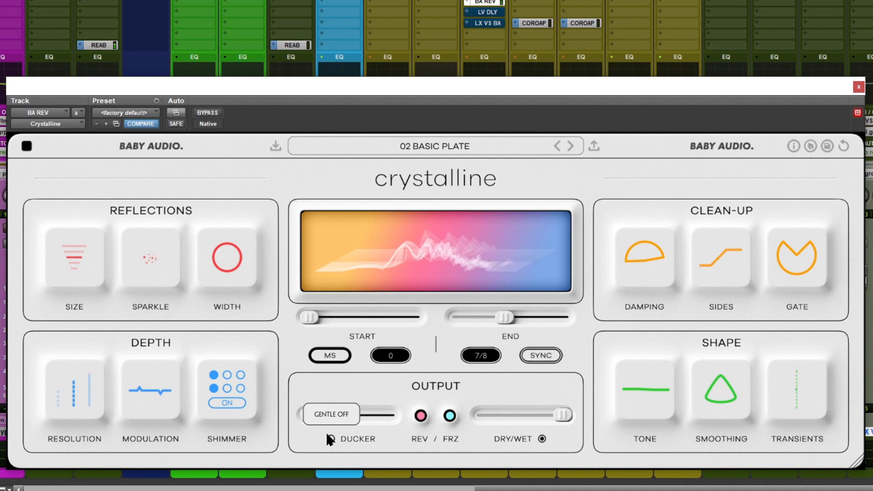
left_click_drag(311, 418, 387, 420)
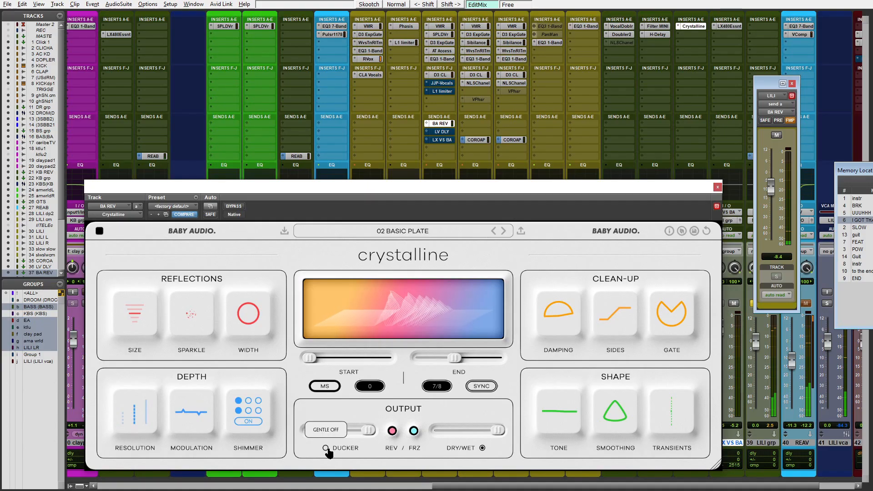
left_click(326, 448)
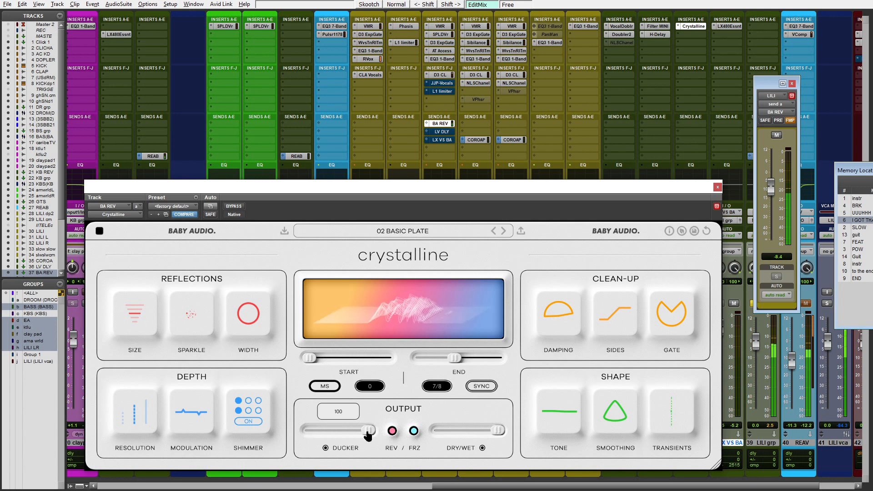
left_click_drag(367, 431, 309, 431)
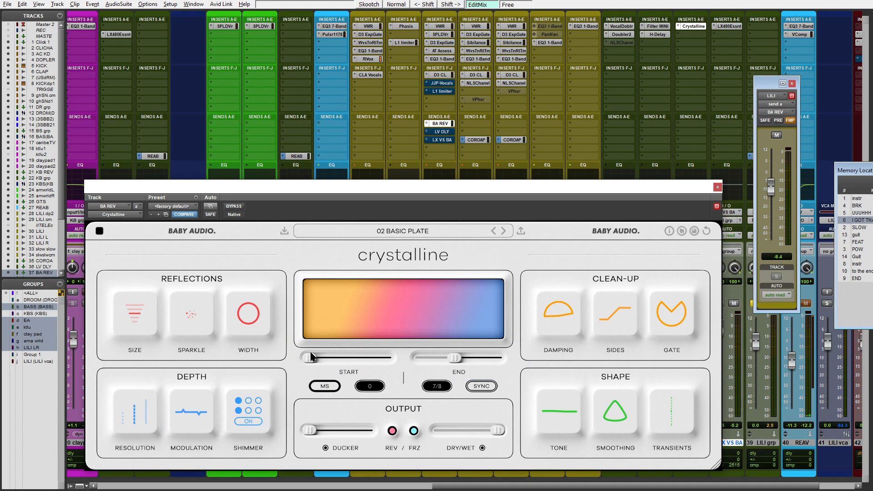
Step: Try a reverb start time of 411 ms, and set the start time to 92 ms
left_click_drag(311, 357, 361, 359)
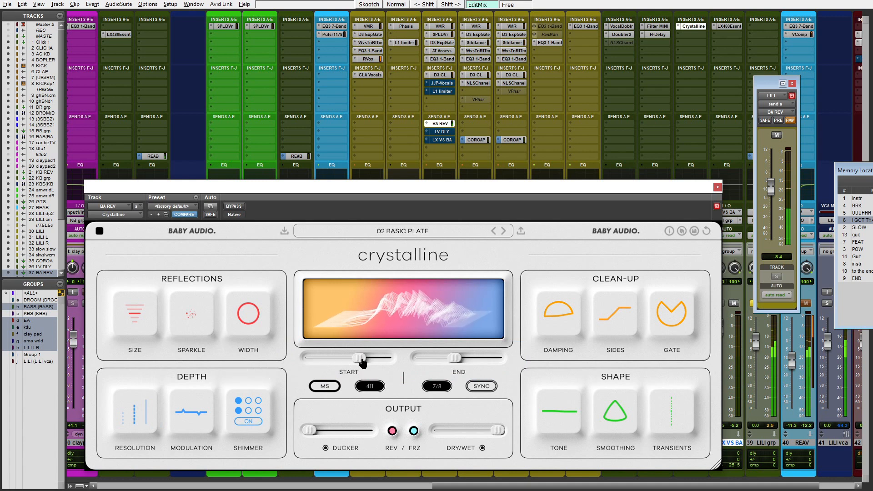
left_click_drag(362, 359, 312, 362)
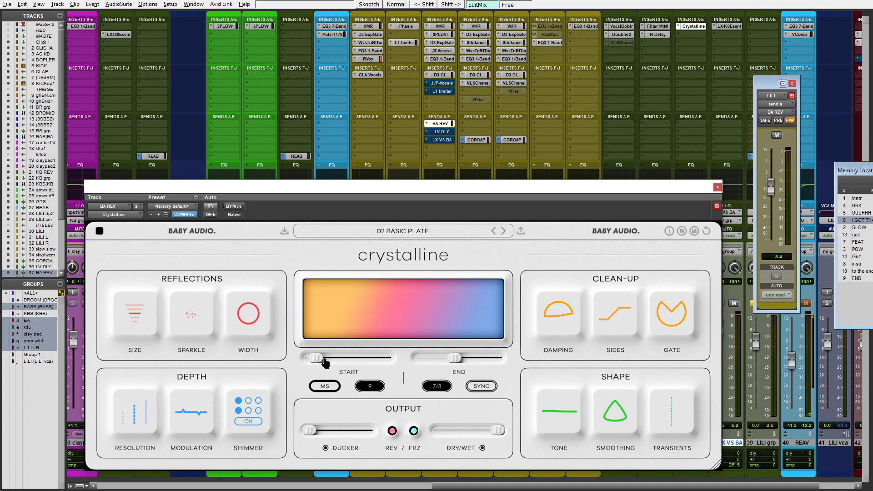
left_click_drag(327, 362, 339, 365)
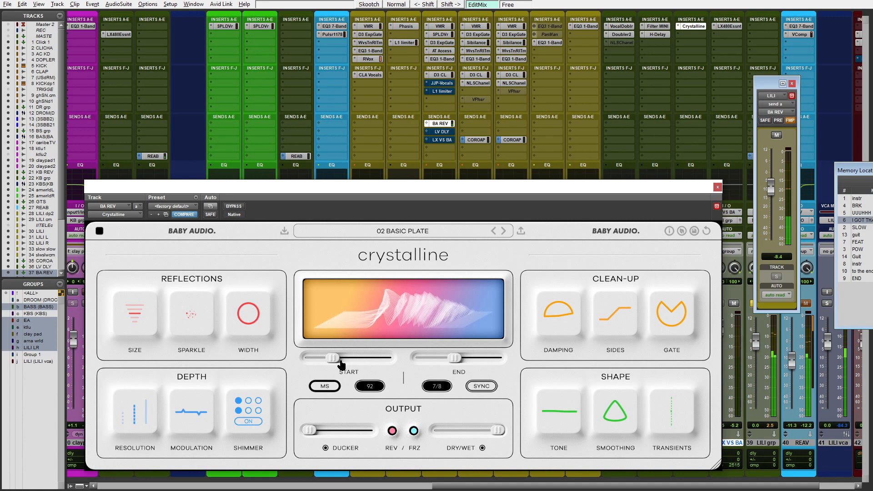
Step: Try a reverb start time of 0 ms, restore it to 92 ms, and switch the end time to milliseconds and back to sync
left_click_drag(337, 360, 2, 362)
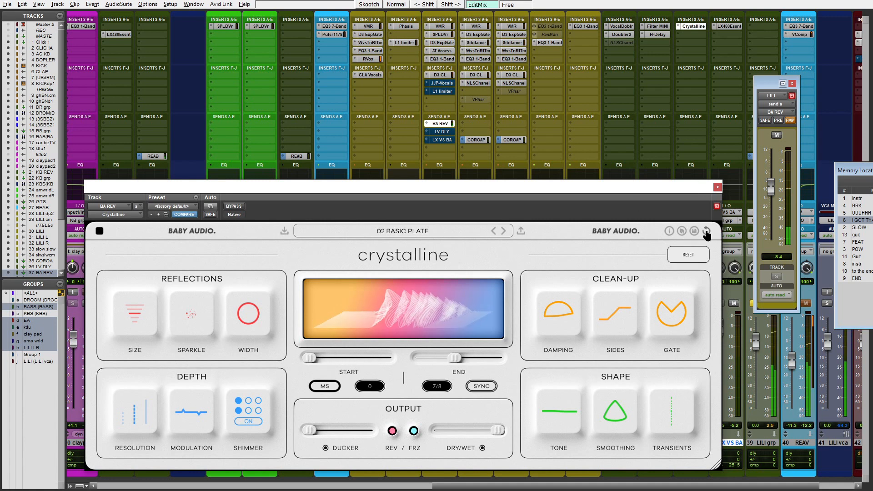
left_click_drag(309, 358, 332, 363)
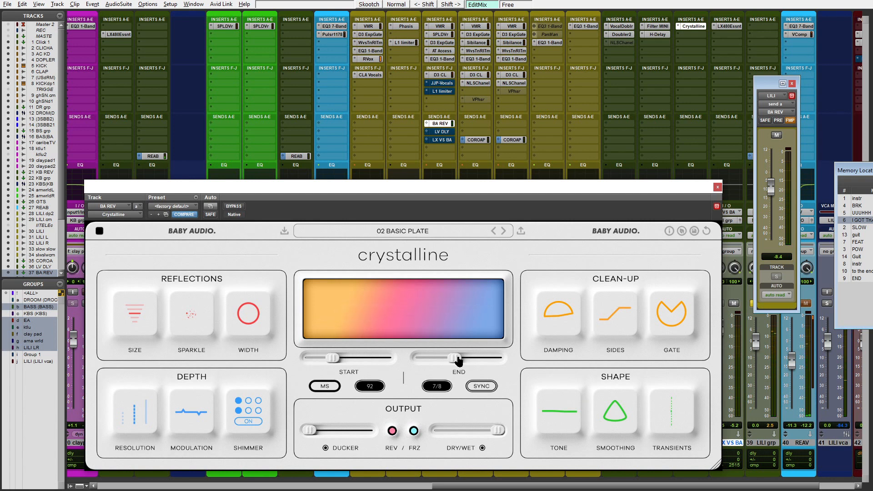
left_click(481, 386)
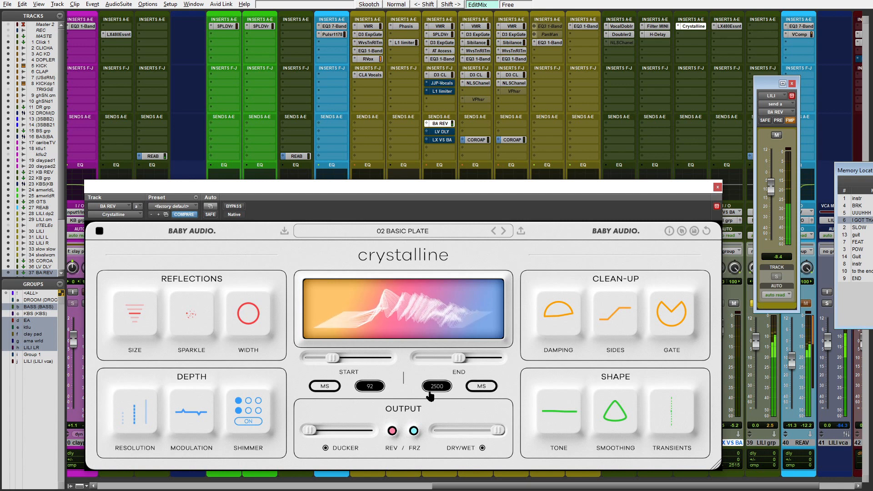
left_click(477, 388)
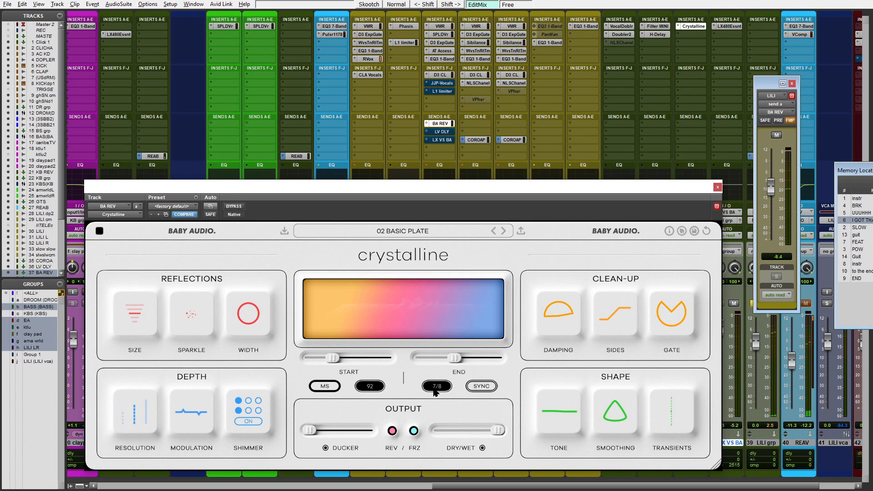
Step: Shorten the synced end time to 7/16, and try the ducker at 83 before returning it to 0
left_click_drag(459, 359, 437, 362)
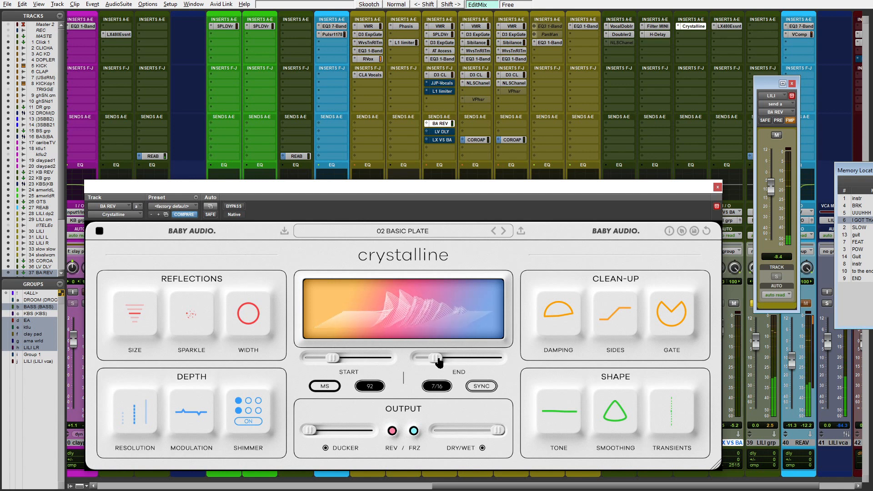
left_click_drag(310, 431, 359, 440)
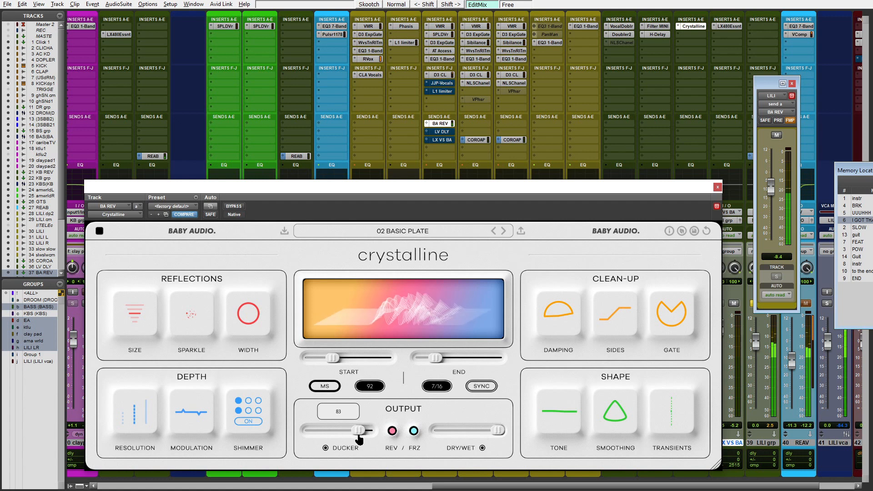
left_click_drag(359, 439, 127, 423)
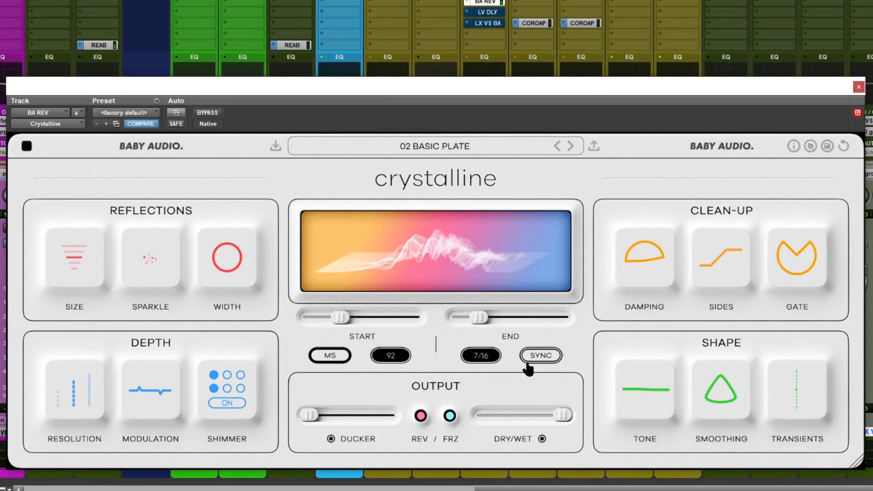
Step: Try the freeze effect on the reverb by toggling FRZ on and off several times
left_click(451, 419)
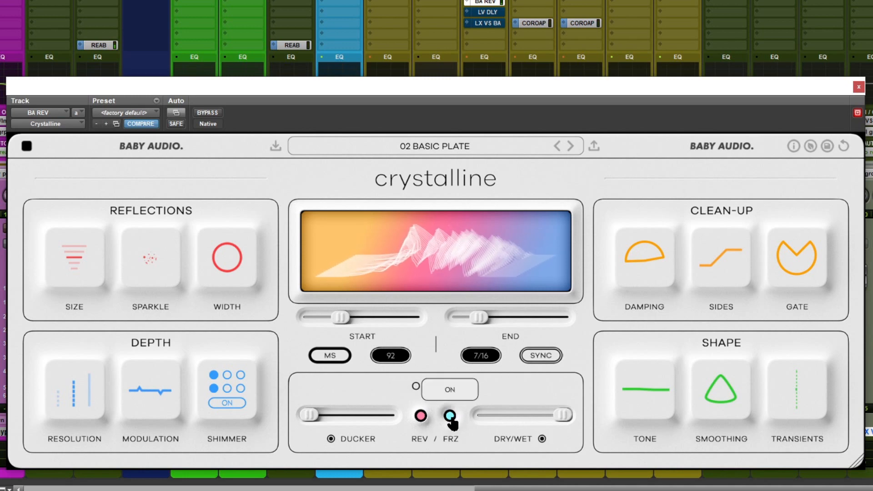
left_click(450, 416)
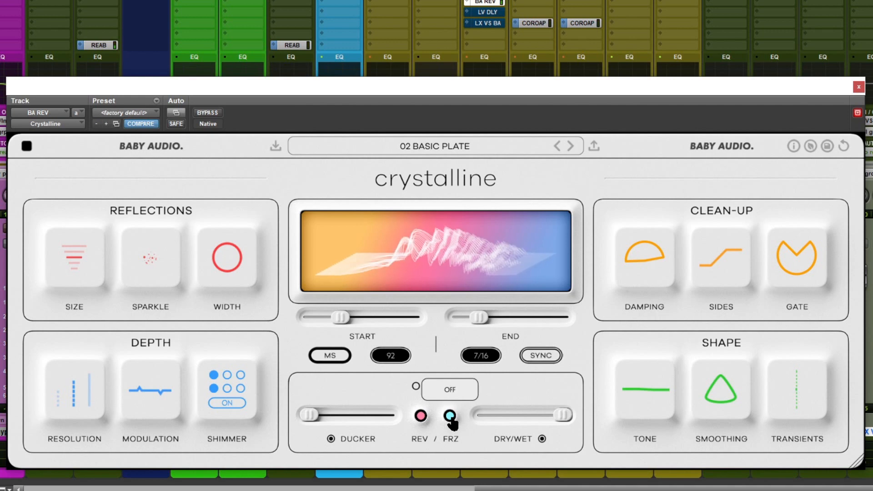
left_click(450, 416)
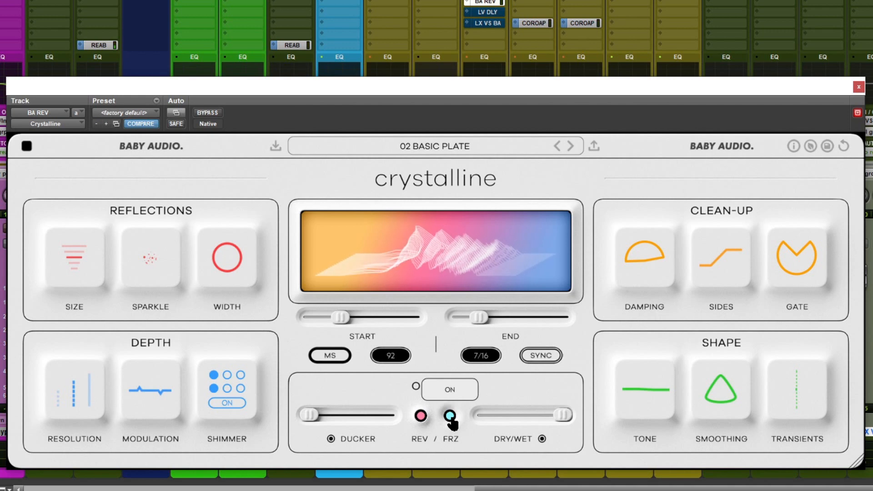
left_click(451, 417)
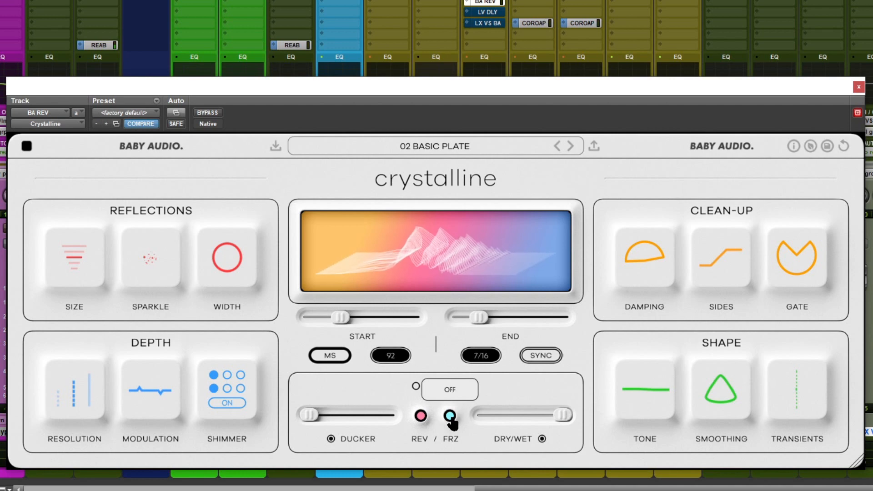
left_click(450, 416)
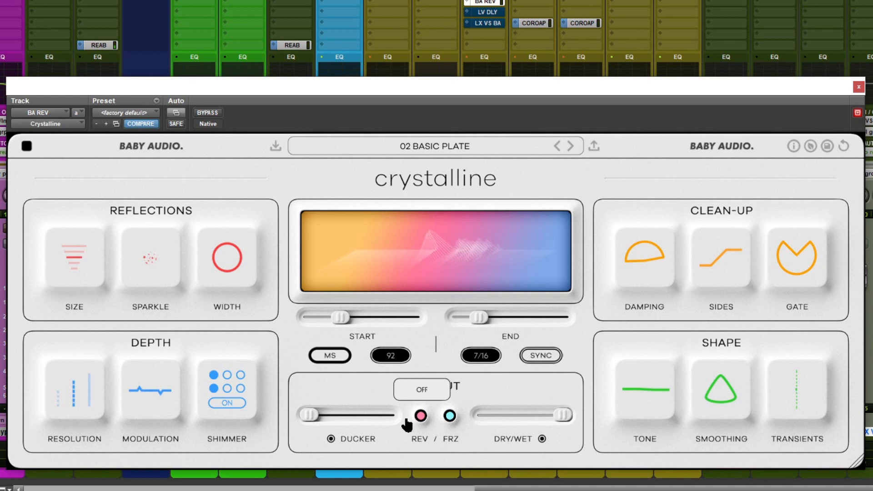
Step: Try the REV effect, an end time of 4 and a start time of 313 ms
left_click(420, 417)
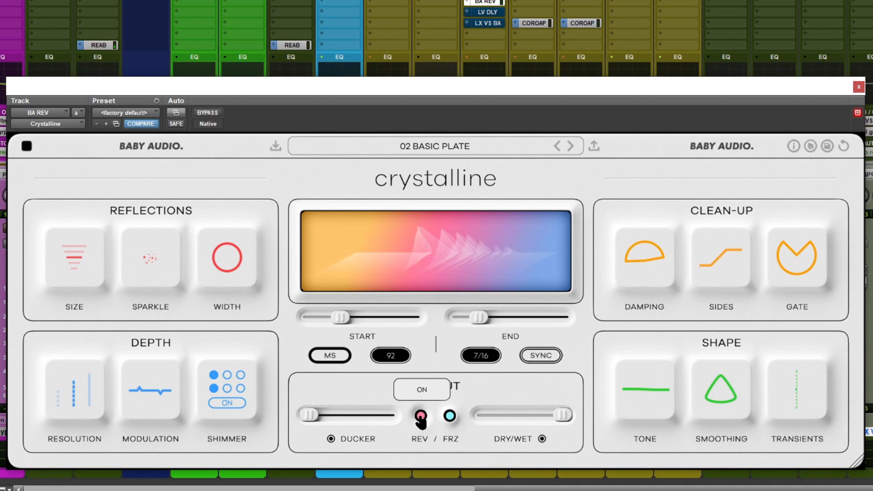
mouse_move(358, 411)
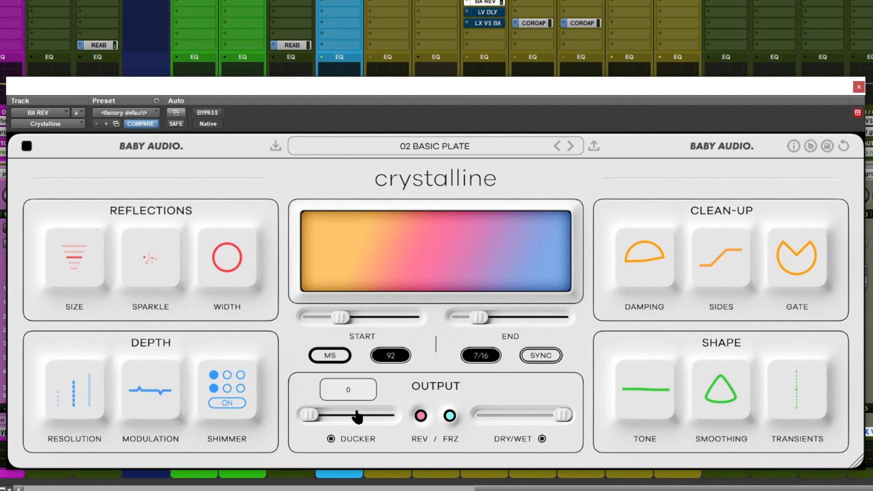
left_click_drag(311, 421, 371, 417)
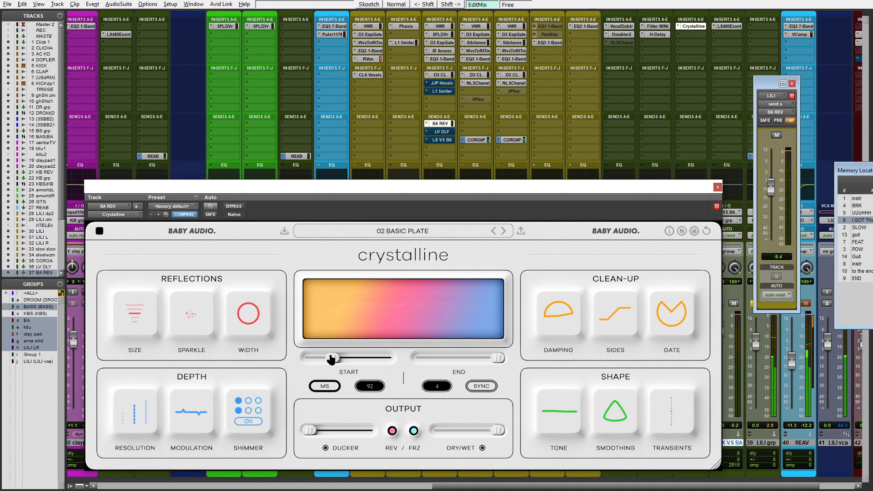
left_click_drag(333, 358, 351, 358)
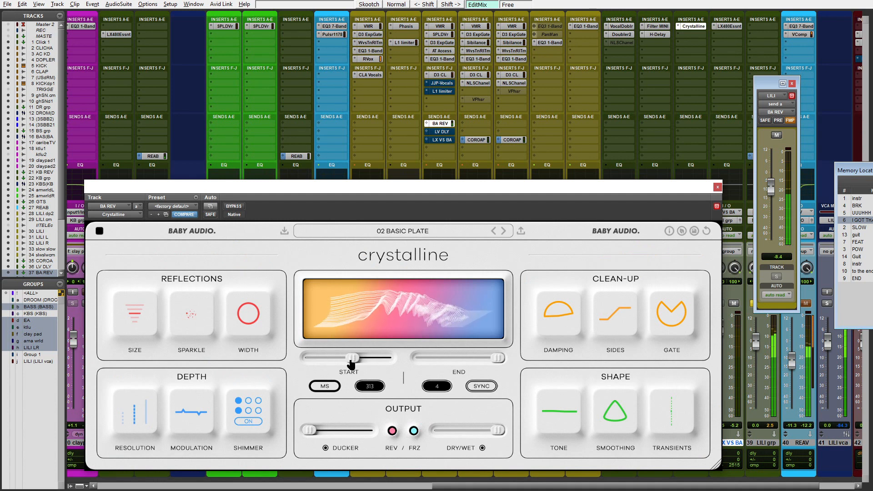
mouse_move(405, 439)
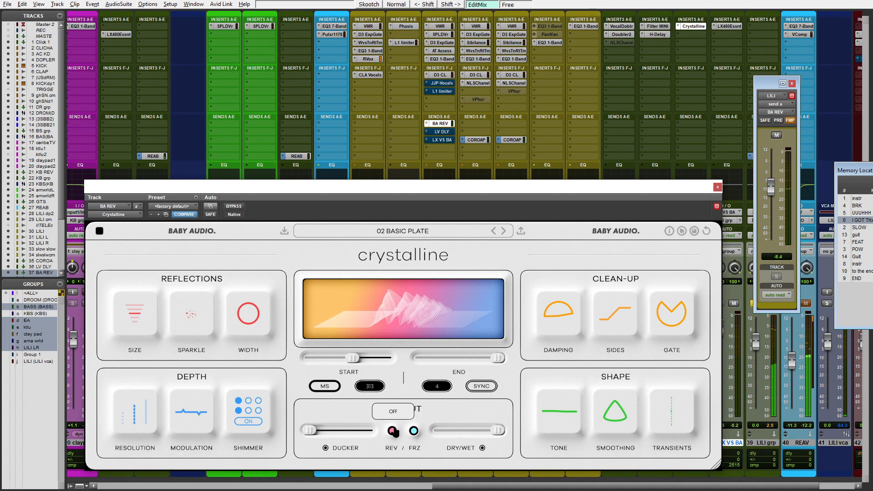
Step: Set the reverb start time to 55 ms and the synced end time to 1+1/8
left_click_drag(354, 364, 311, 364)
left_click_drag(499, 359, 419, 359)
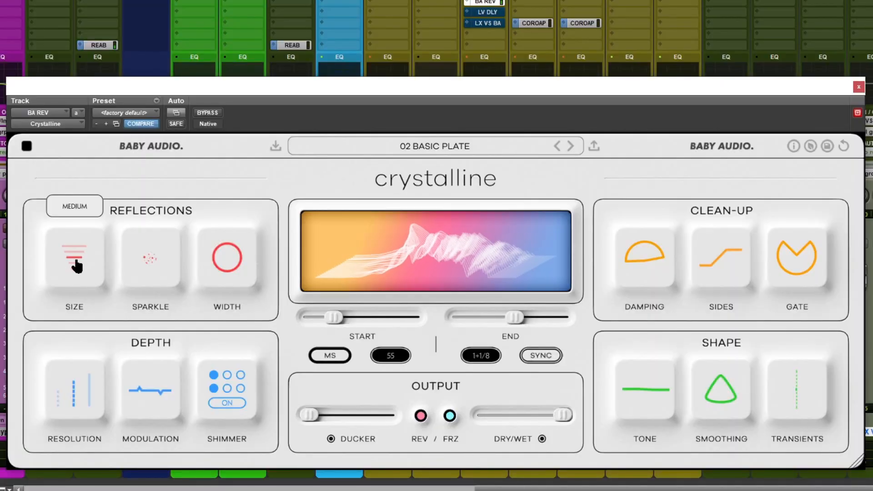
Step: Audition the reflections size at Tiny and Spacey, and return it to Medium
left_click_drag(76, 263, 73, 273)
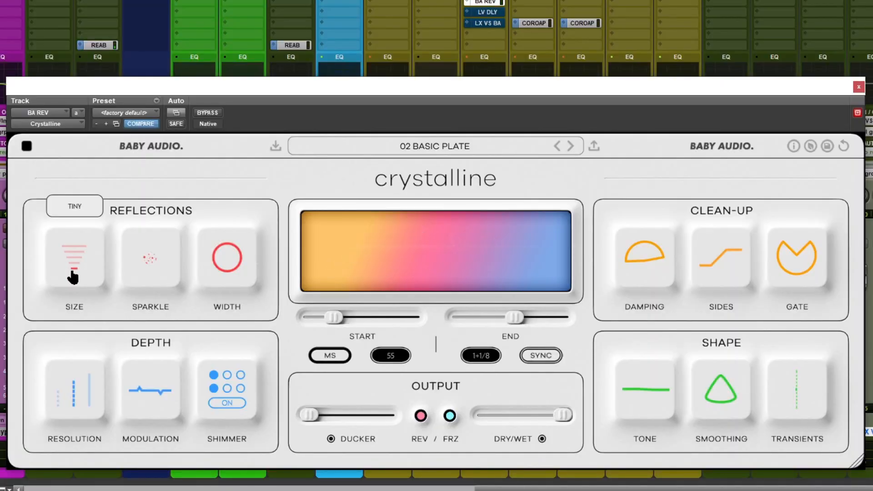
left_click_drag(72, 272, 74, 248)
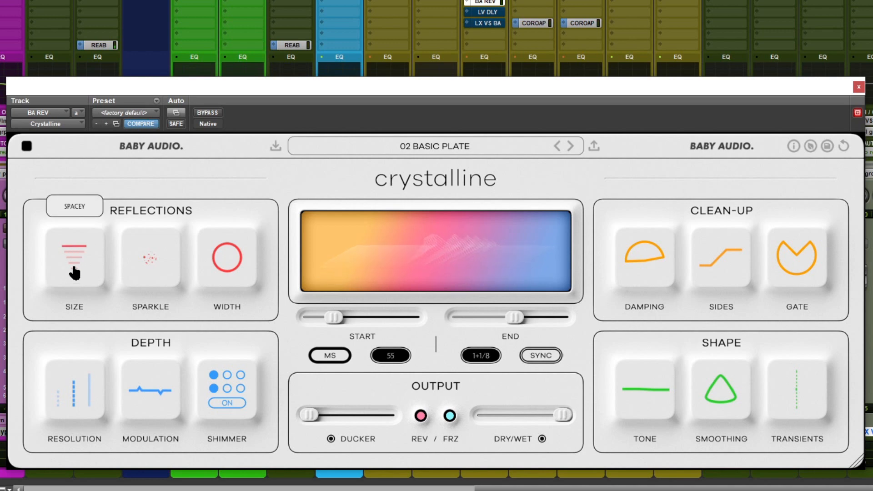
left_click(75, 273)
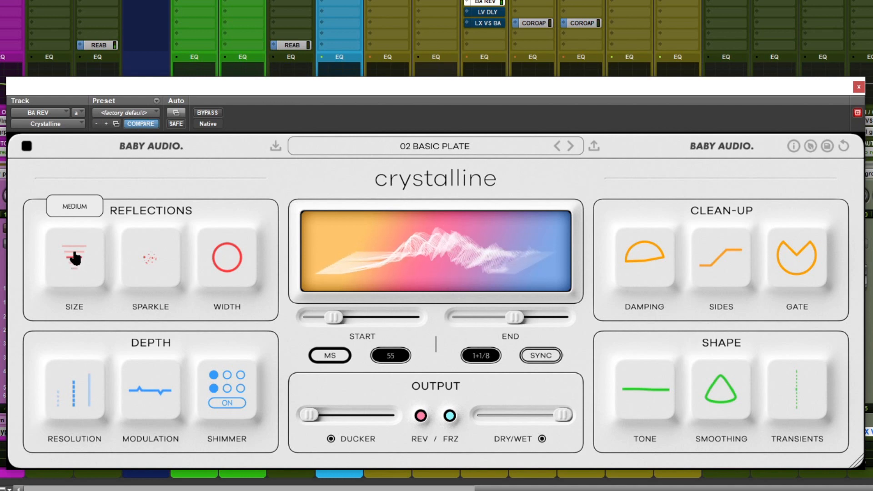
left_click(75, 257)
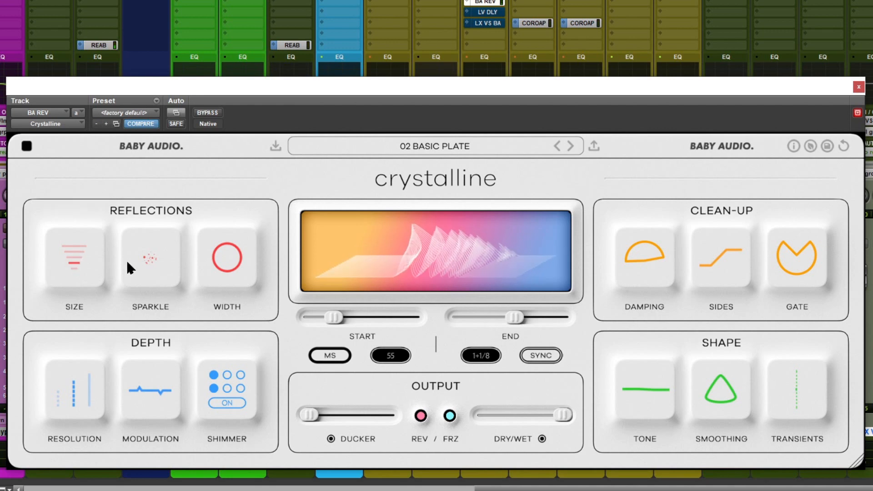
left_click(80, 262)
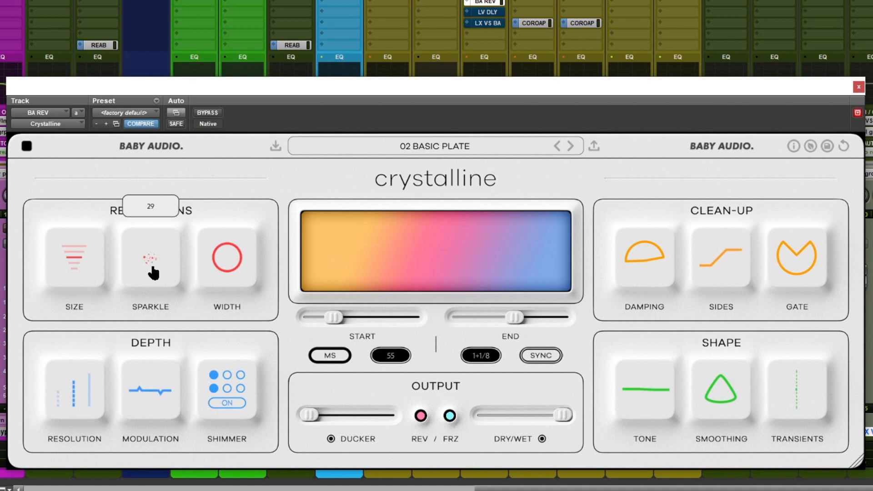
Step: Compare the reflections sparkle at 0 and 100 several times, and leave it at 100
left_click_drag(157, 275, 161, 82)
left_click_drag(152, 270, 131, 408)
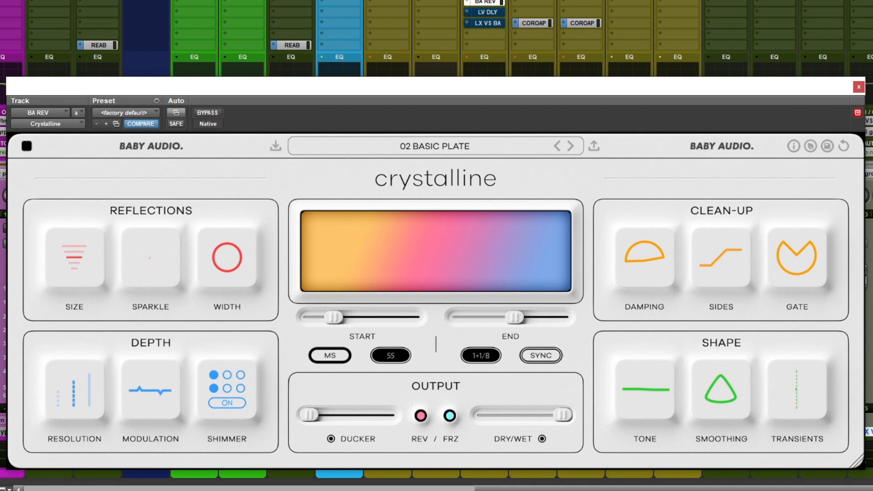
mouse_move(146, 272)
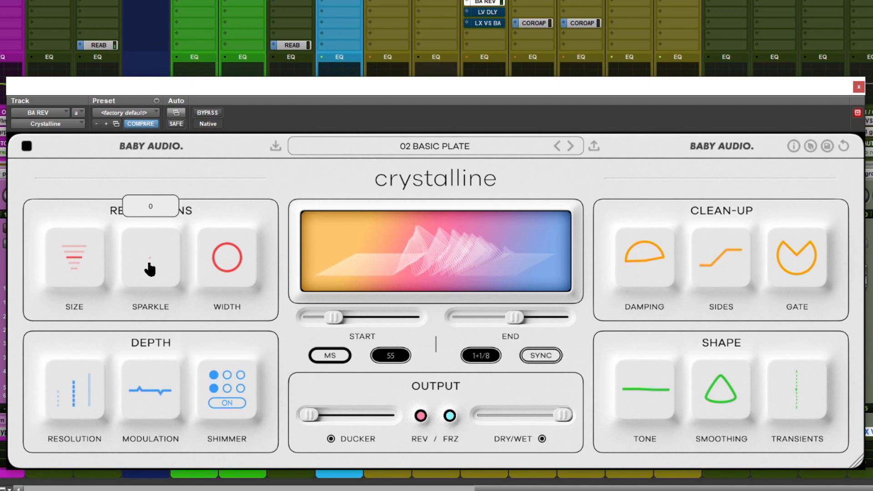
left_click_drag(150, 269, 227, 85)
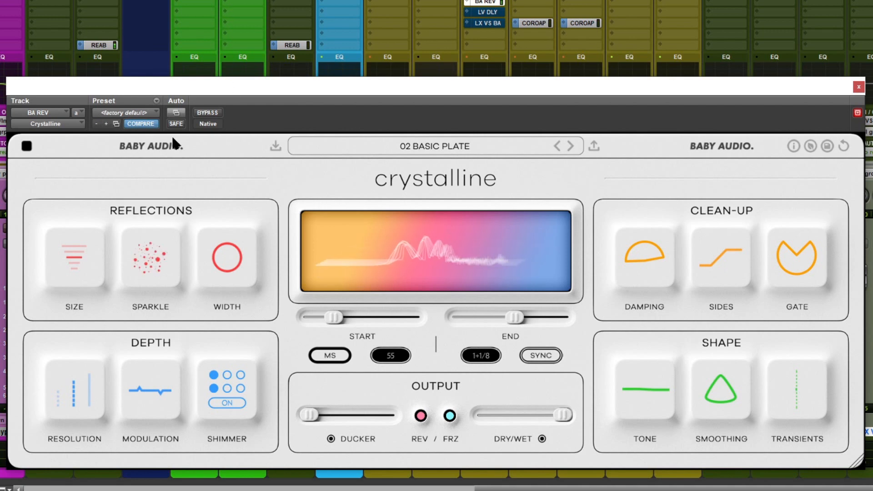
left_click_drag(143, 270, 139, 405)
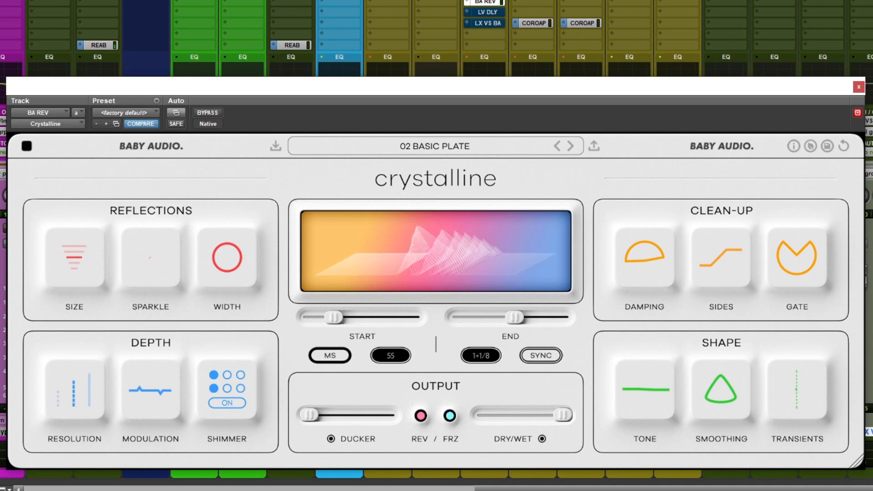
double_click(160, 249)
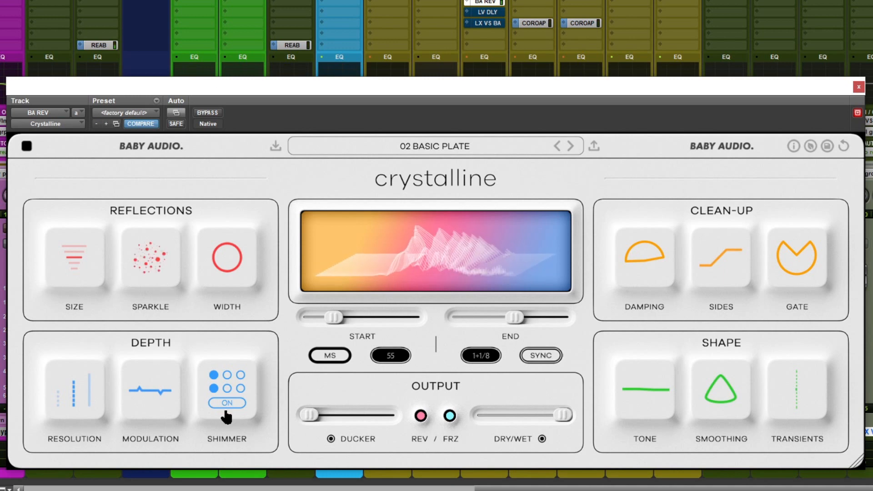
mouse_move(169, 278)
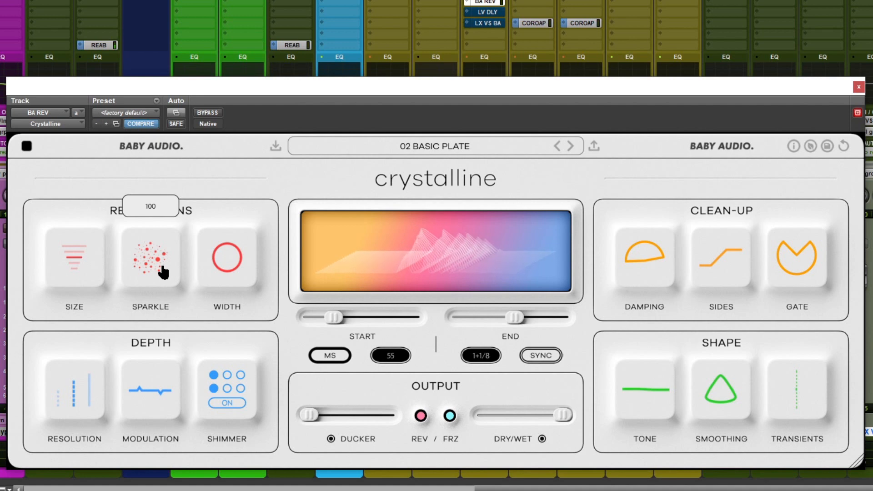
left_click_drag(163, 272, 164, 372)
mouse_move(149, 272)
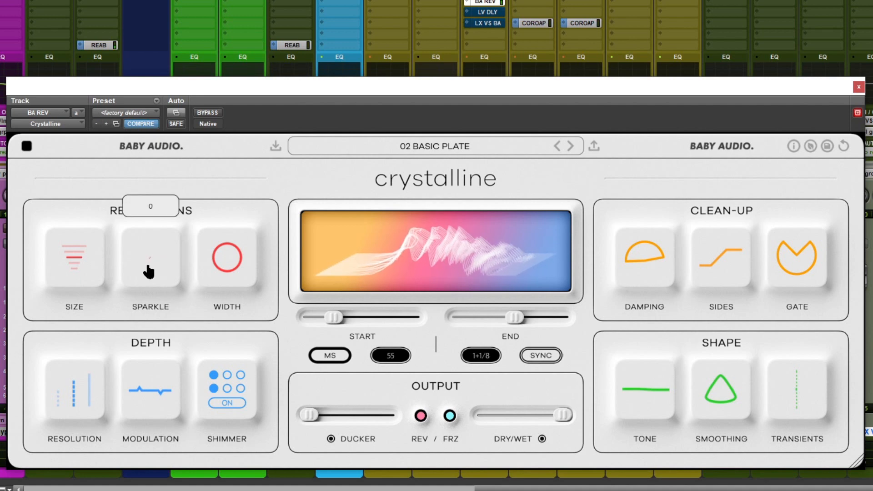
left_click_drag(150, 270, 224, 18)
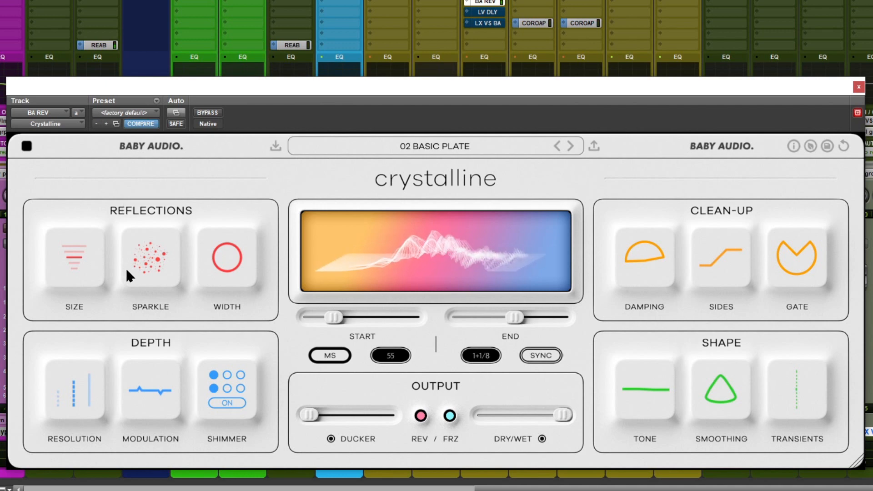
mouse_move(144, 270)
left_click_drag(143, 271, 146, 489)
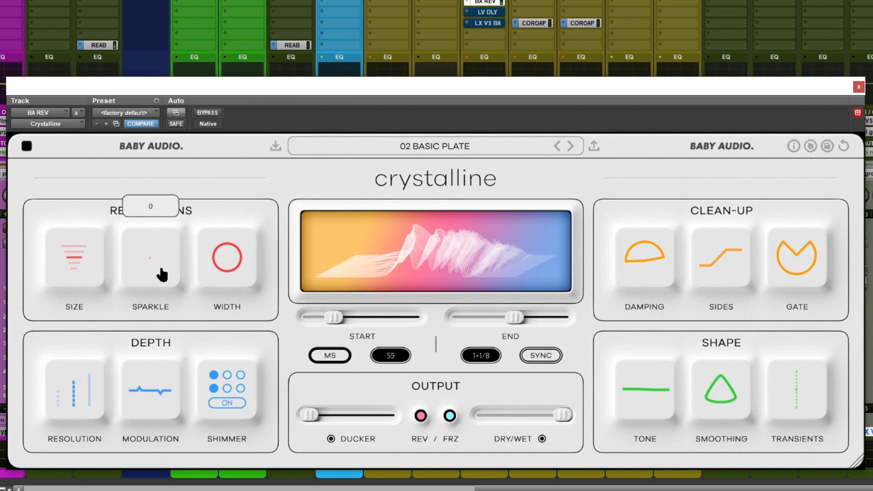
left_click_drag(161, 269, 163, 4)
mouse_move(164, 273)
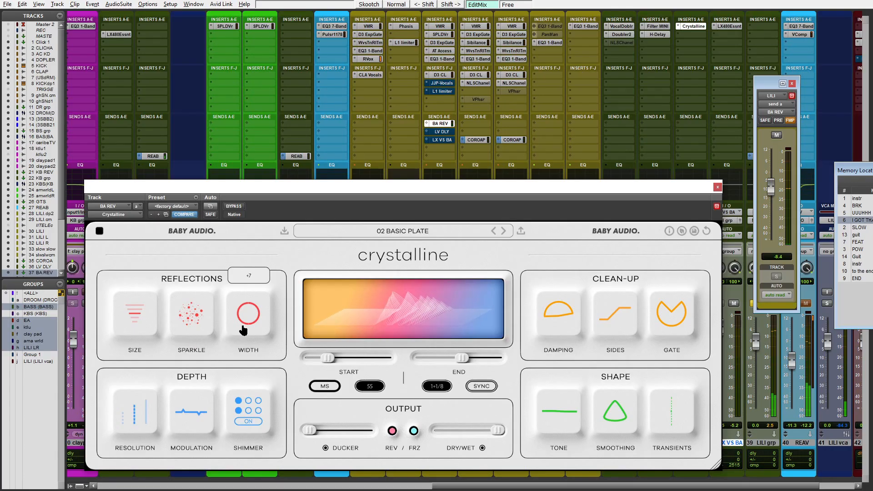
Step: Set the reflections width to -100, and move the plugin window aside to uncover the mixer channels
left_click_drag(227, 256, 224, 474)
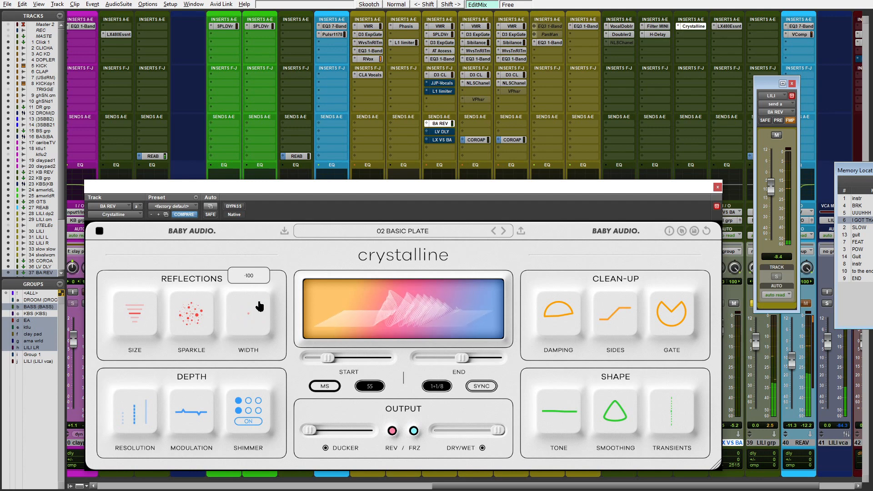
left_click_drag(606, 186, 197, 192)
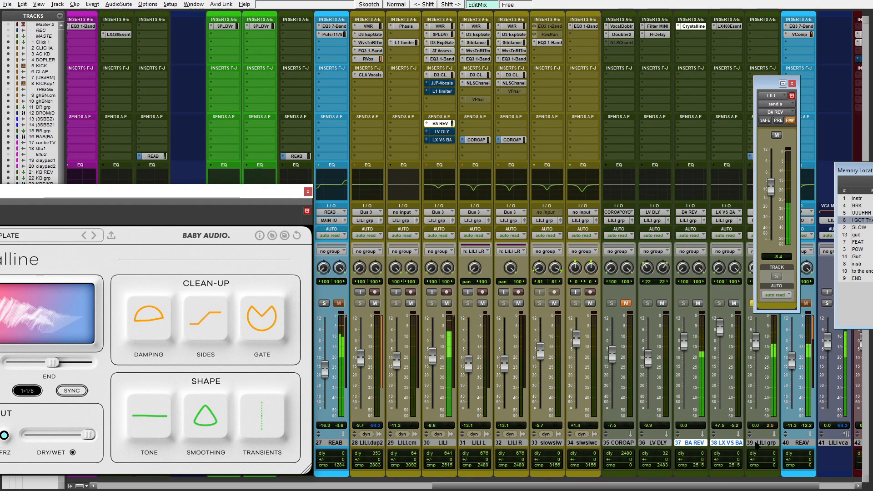
Step: Select the LILI grp track, move the Crystalline window back over the mixer, and raise the reflections width, auditioning it at -43
left_click(753, 445)
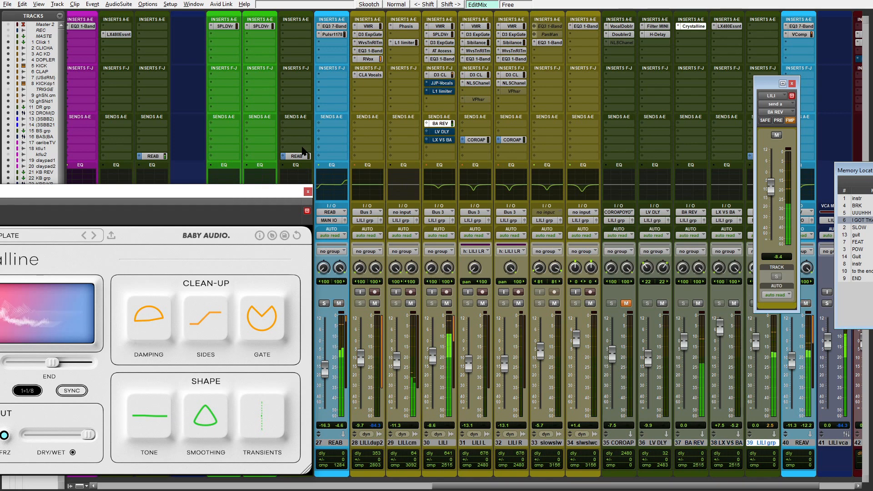
left_click_drag(284, 191, 714, 119)
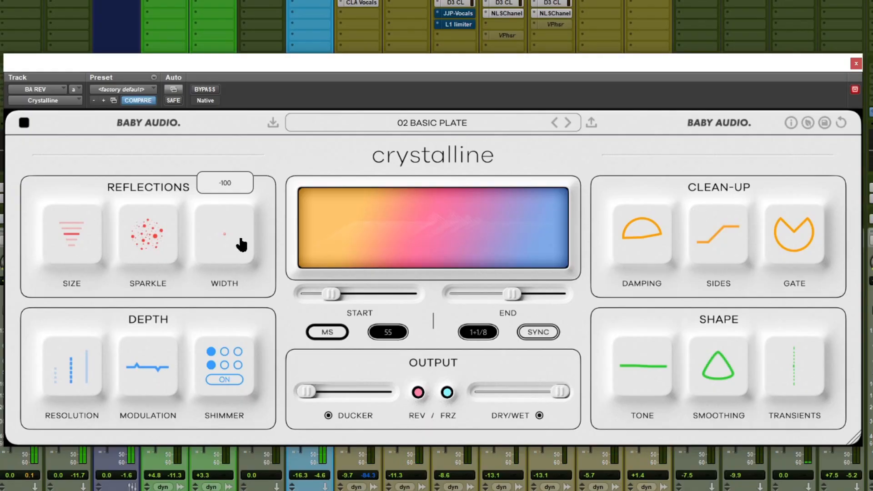
left_click_drag(281, 255, 285, 213)
mouse_move(245, 188)
left_mouse_down()
mouse_move(241, 177)
mouse_move(242, 203)
mouse_move(246, 180)
left_mouse_up()
mouse_move(226, 232)
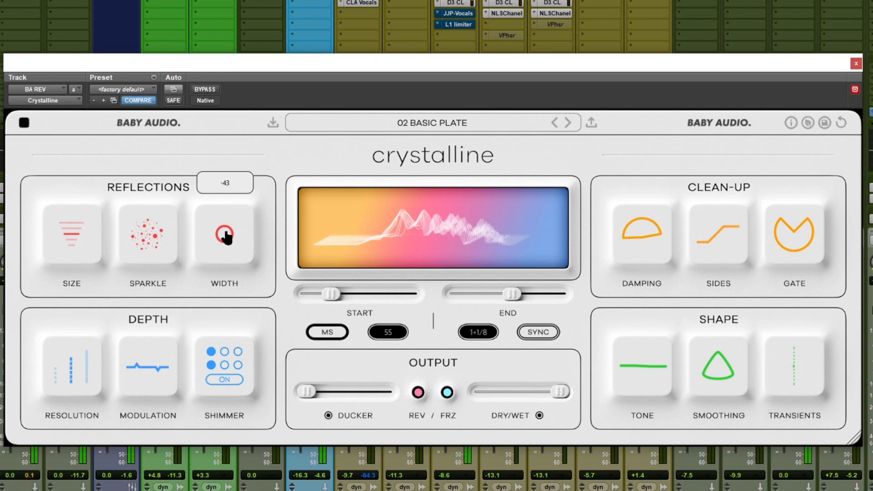
left_click_drag(226, 234, 258, 129)
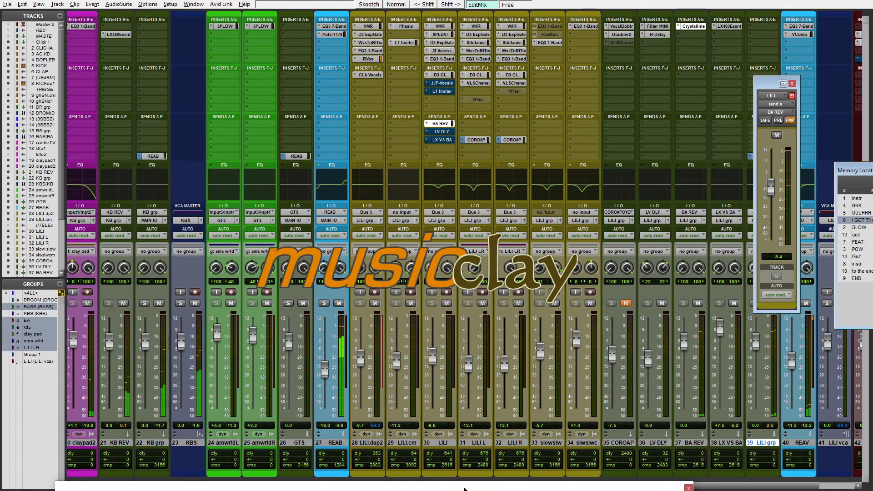
Step: Bring the Crystalline window fully into view, audition a wider reflections width, and narrow it again with the BA REV send level lowered
left_click_drag(464, 487, 492, 181)
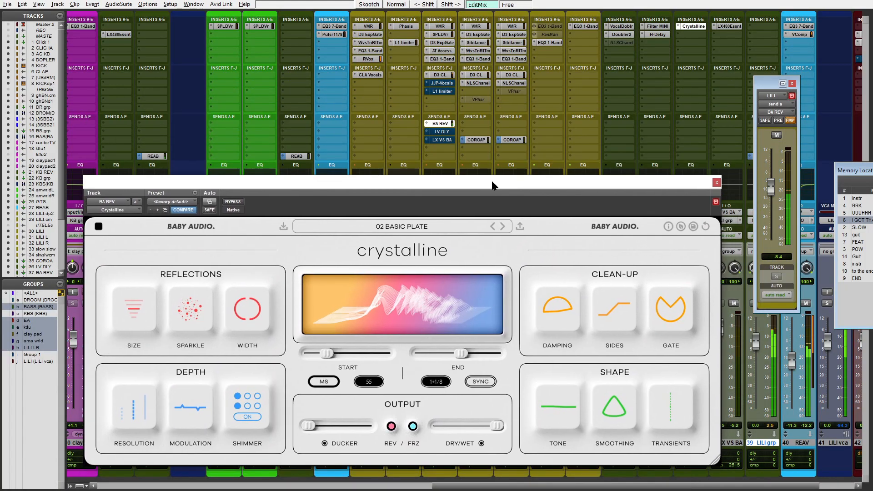
left_click_drag(245, 304, 258, 260)
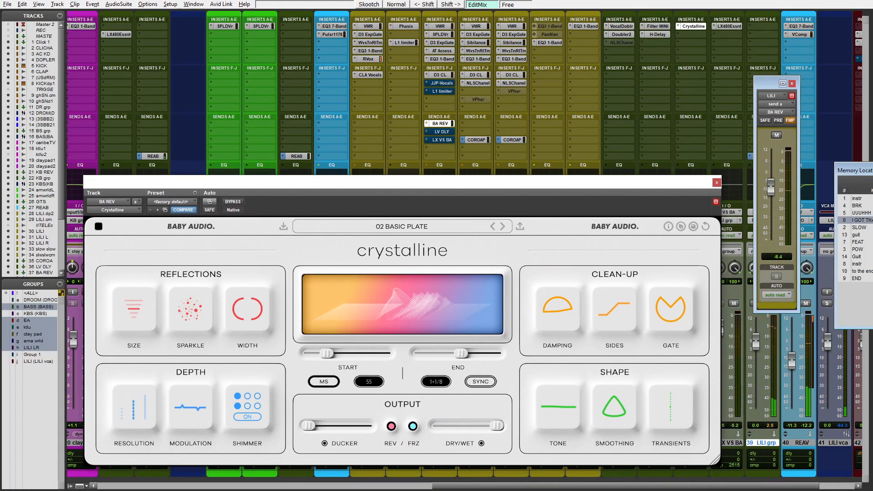
left_click_drag(772, 190, 773, 214)
left_click_drag(247, 310, 245, 342)
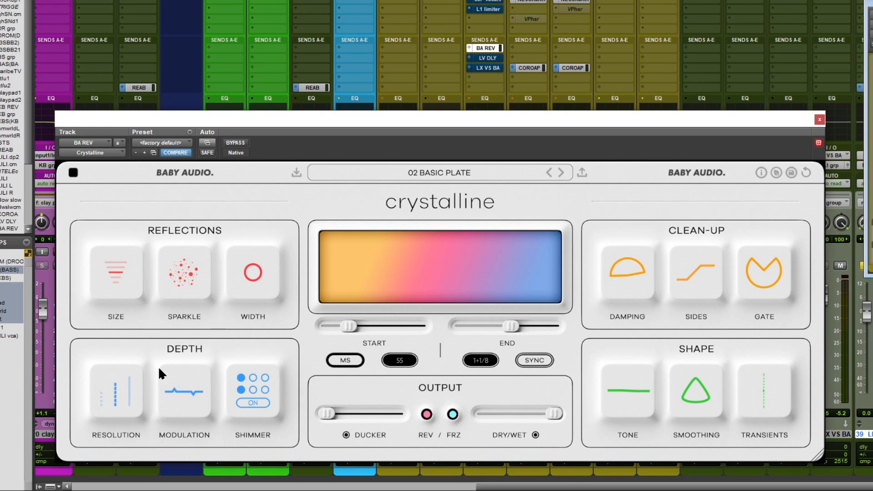
Step: Compare the depth resolution at Pristine and Basic, and return it to the middle setting
mouse_move(128, 395)
left_click(131, 399)
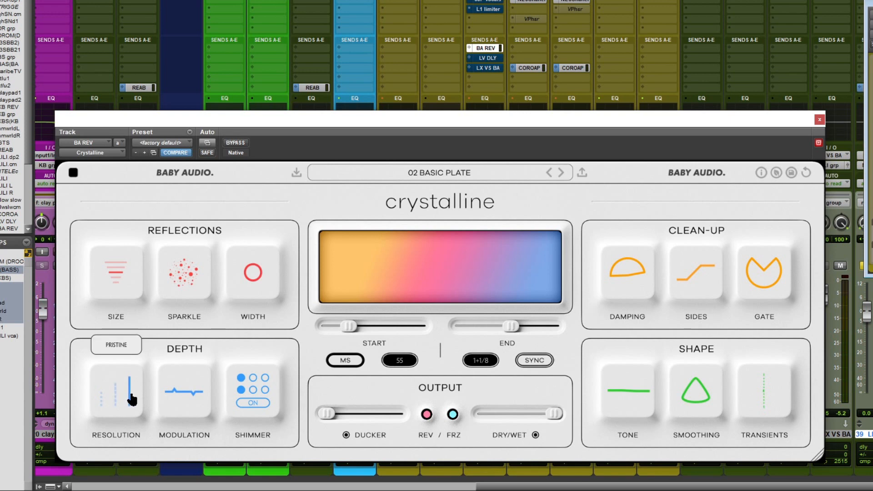
left_click(102, 402)
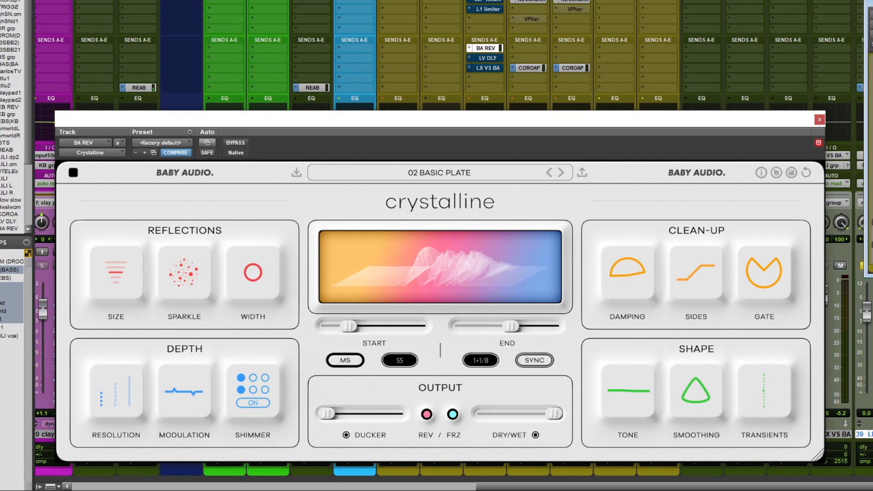
mouse_move(112, 404)
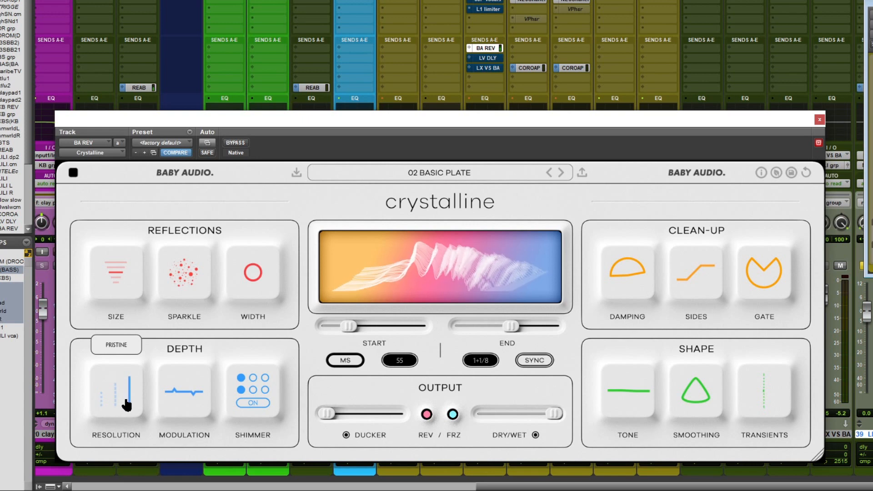
left_click_drag(120, 401, 116, 401)
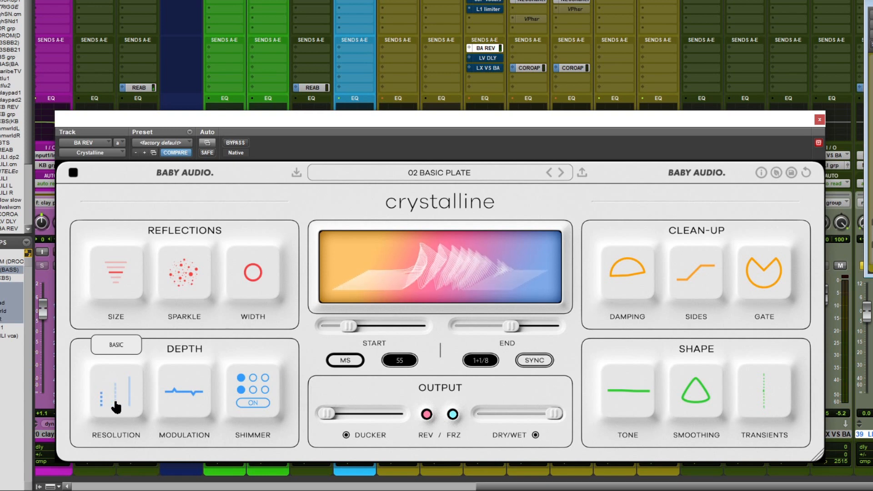
left_click_drag(116, 406, 122, 403)
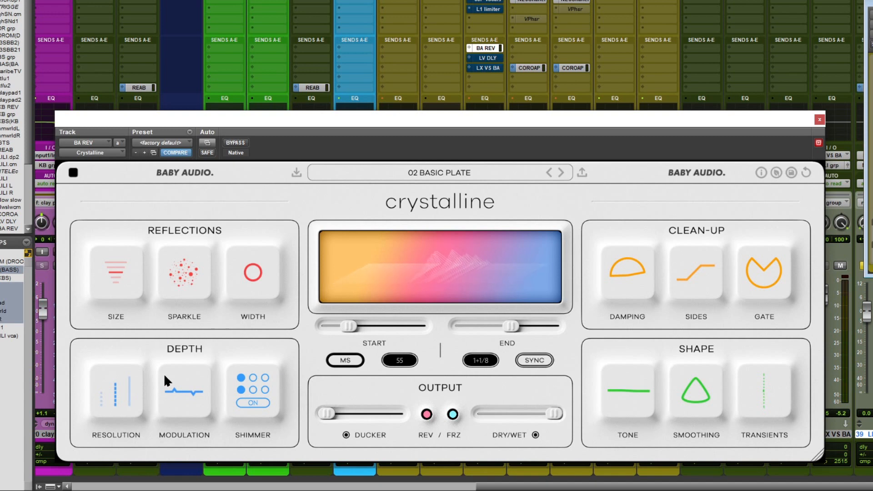
Step: Audition the depth modulation at 100, 50 and 0, and raise it again to a moderate amount
mouse_move(185, 400)
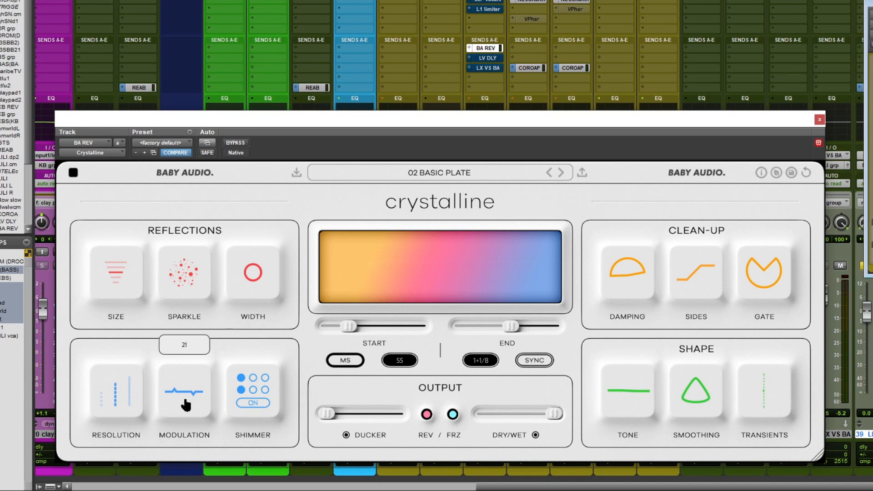
left_click_drag(185, 400, 204, 267)
mouse_move(196, 386)
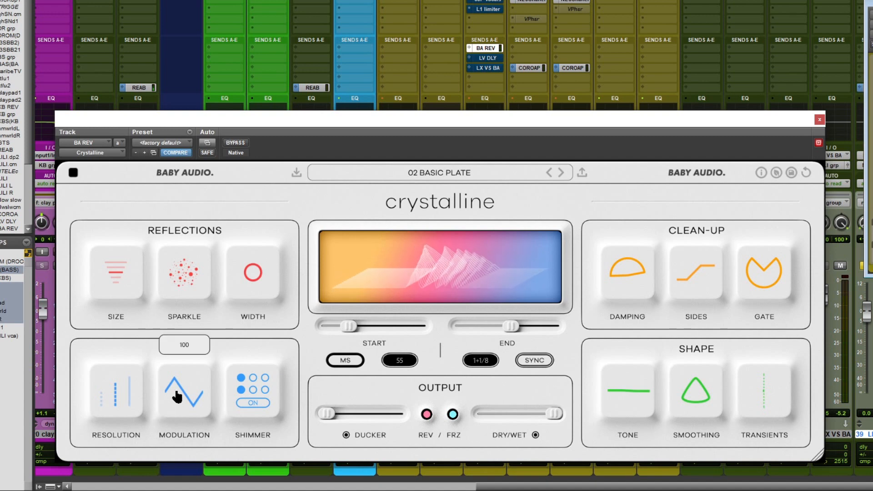
left_click_drag(177, 394, 165, 437)
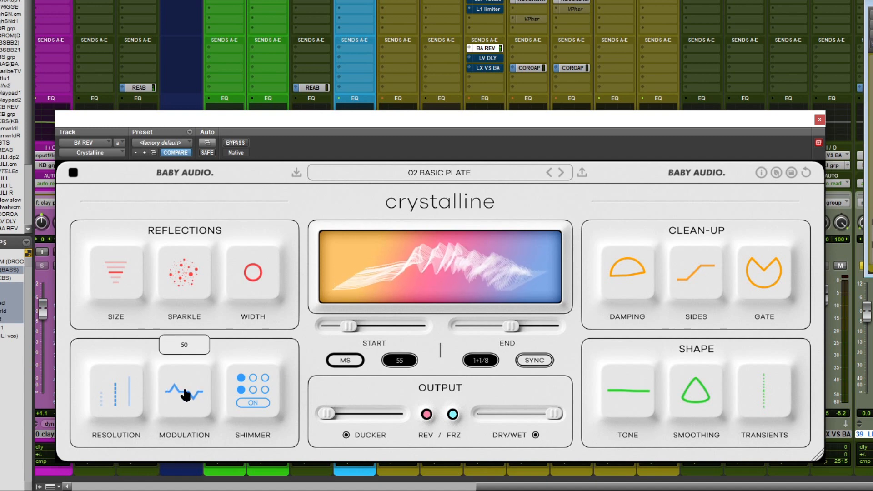
left_click_drag(184, 395, 172, 485)
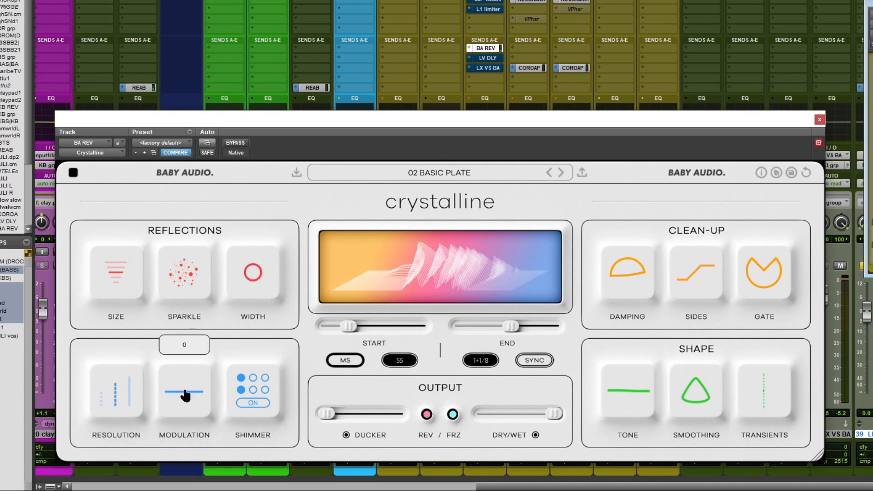
left_click_drag(184, 397, 186, 328)
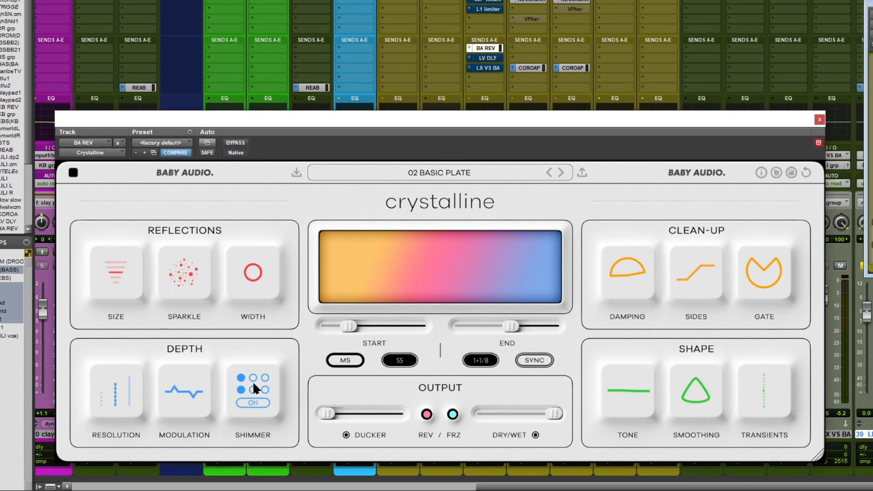
Step: Set the reflections sparkle to 0, and try the shimmer switch and its options, ending on 6X with the highest frequency
left_click_drag(191, 275, 187, 360)
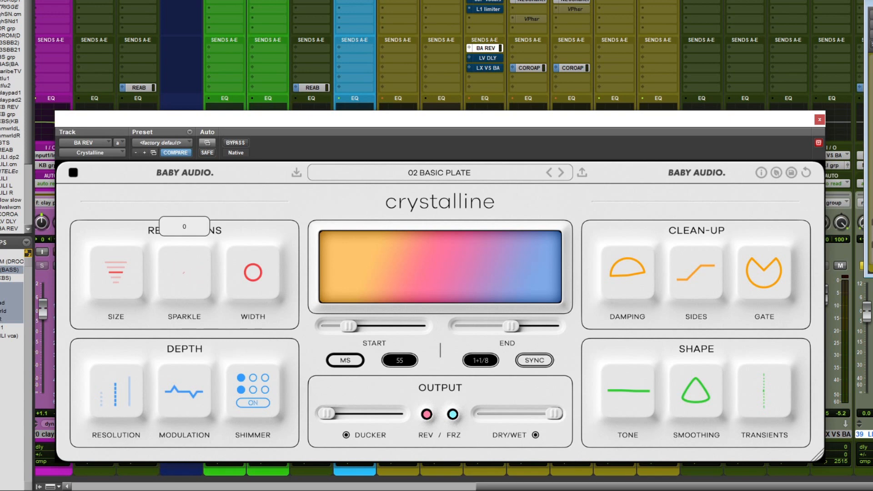
left_click(253, 404)
left_click(253, 406)
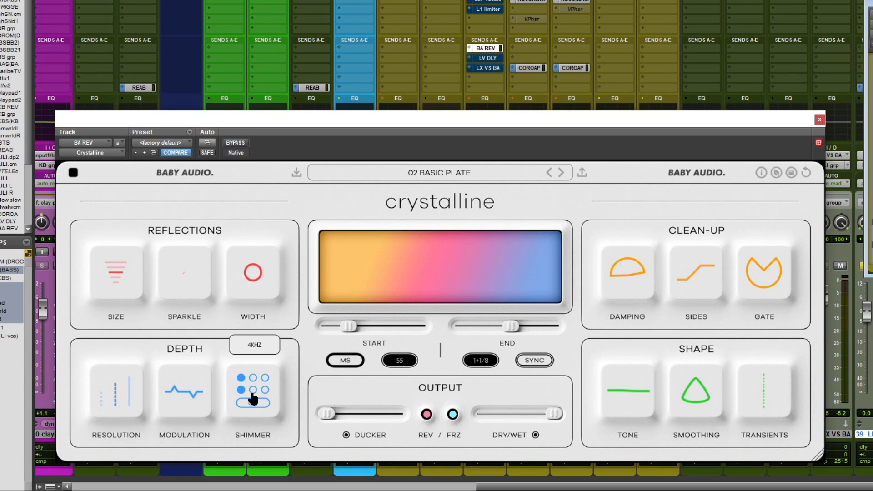
left_click(254, 378)
left_click(265, 390)
left_click(241, 388)
left_click(266, 378)
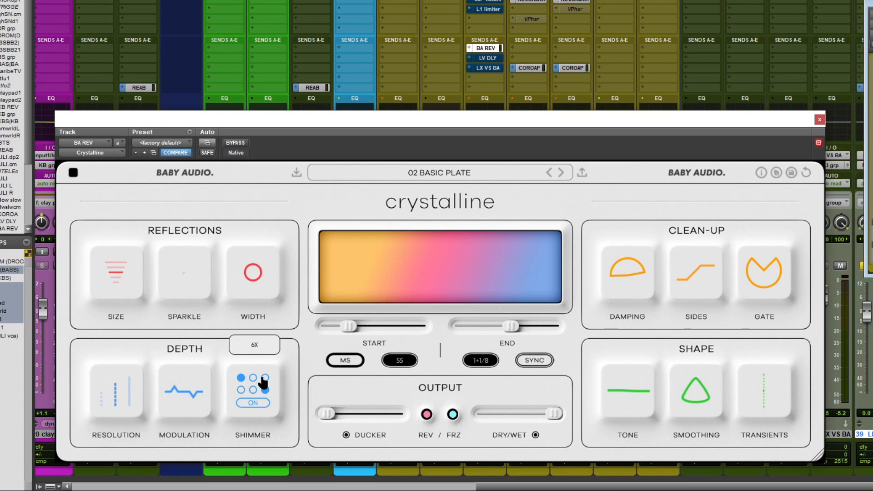
Step: Raise the reflections sparkle to 100 while comparing shimmer off and on, and leave shimmer on
left_click(257, 404)
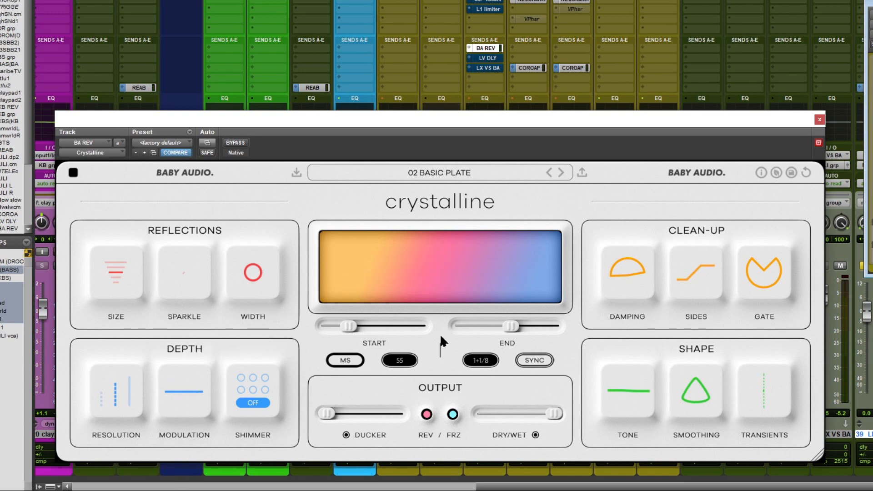
left_click(252, 403)
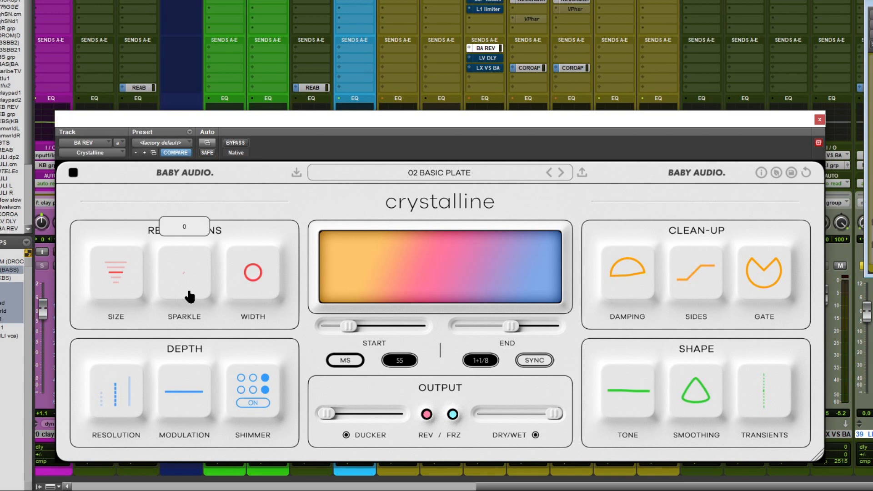
left_click_drag(183, 278, 184, 246)
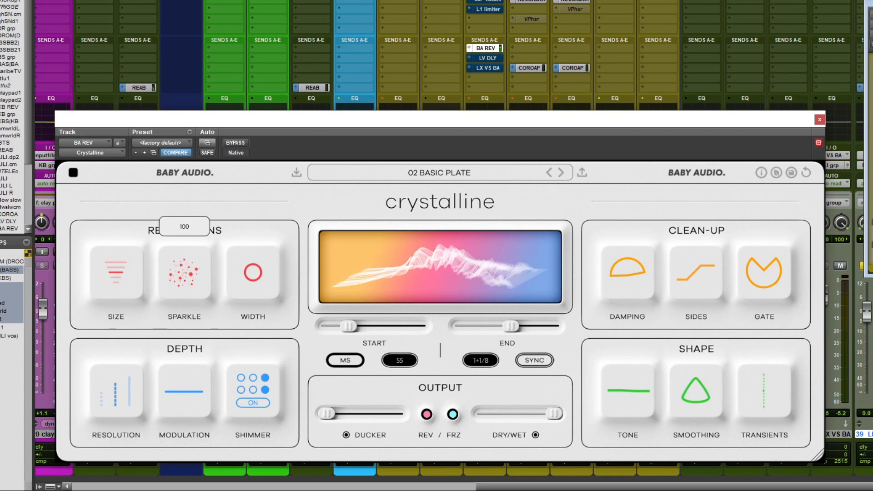
left_click(252, 404)
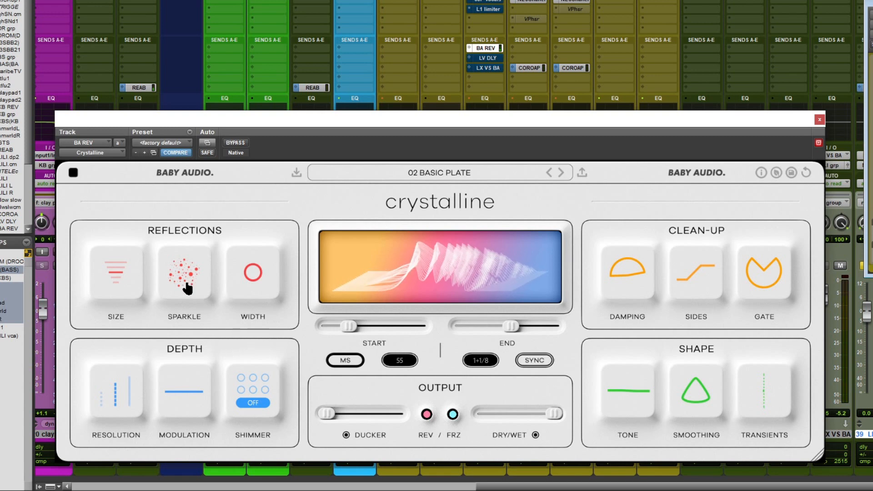
mouse_move(185, 279)
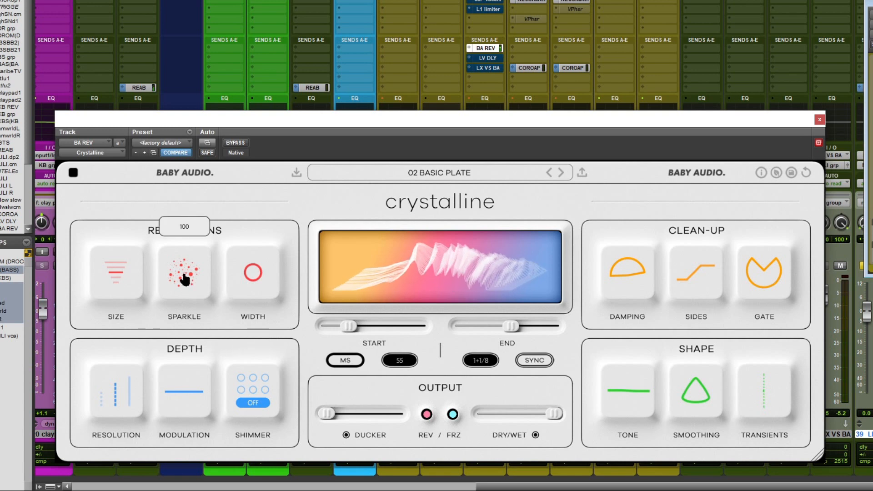
left_click(253, 404)
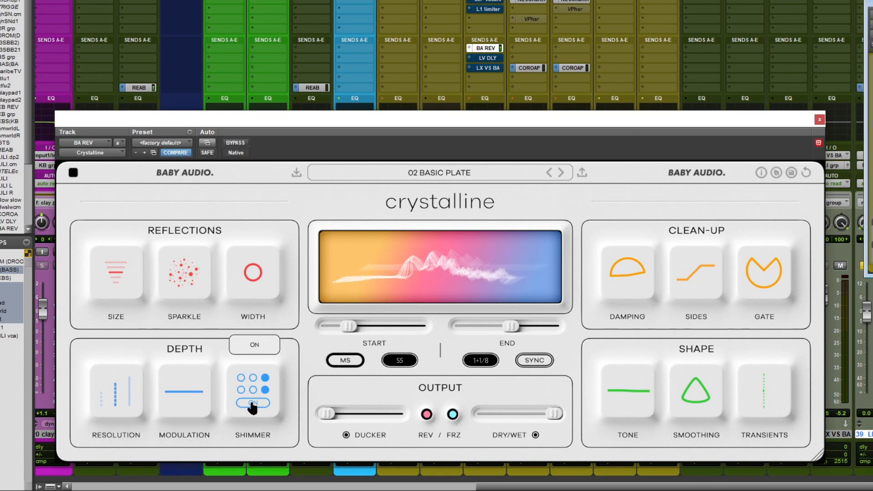
Step: Audition shimmer at 4X and the lowest multiplier, try 4 kHz, and leave it at 6X with the lowest frequency
mouse_move(252, 380)
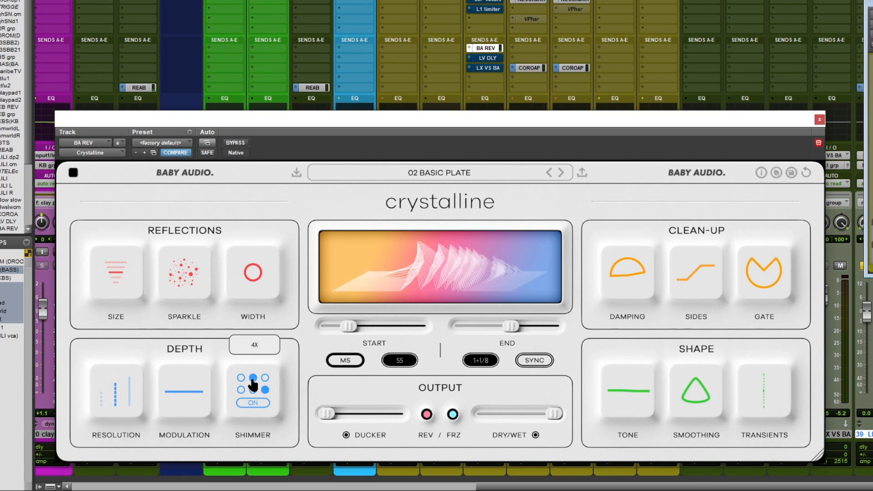
left_click(243, 384)
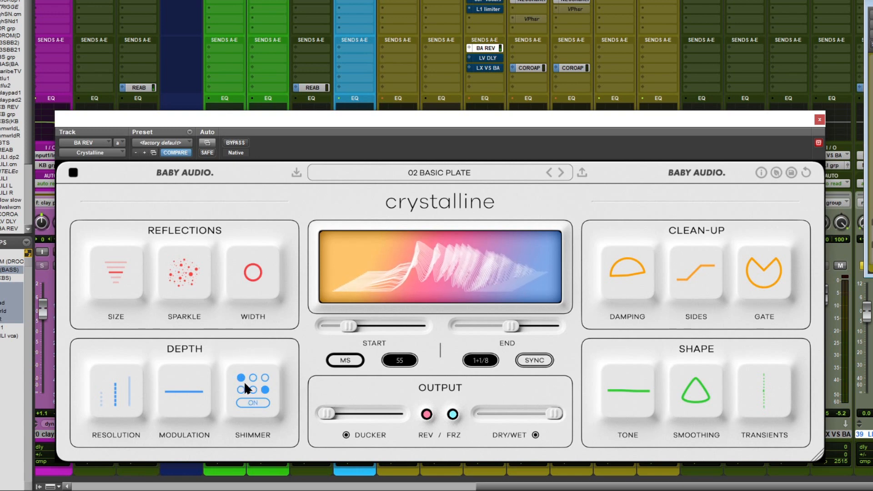
left_click(252, 391)
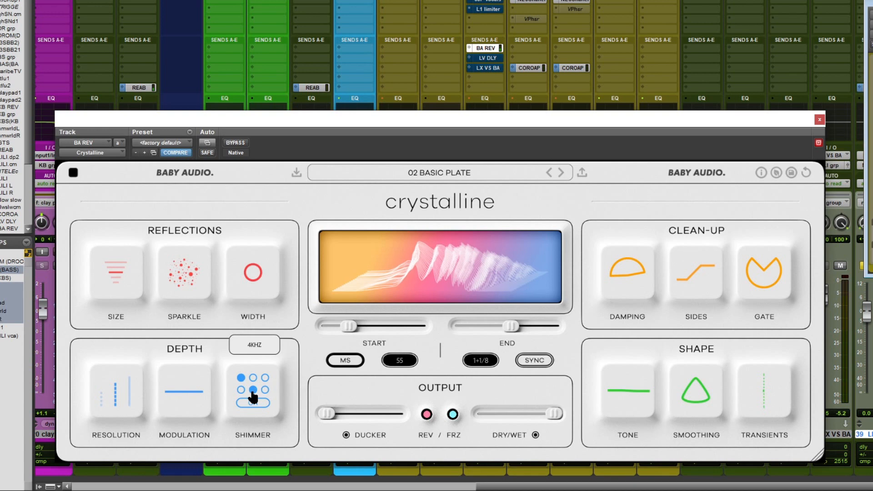
left_click(241, 391)
left_click(242, 391)
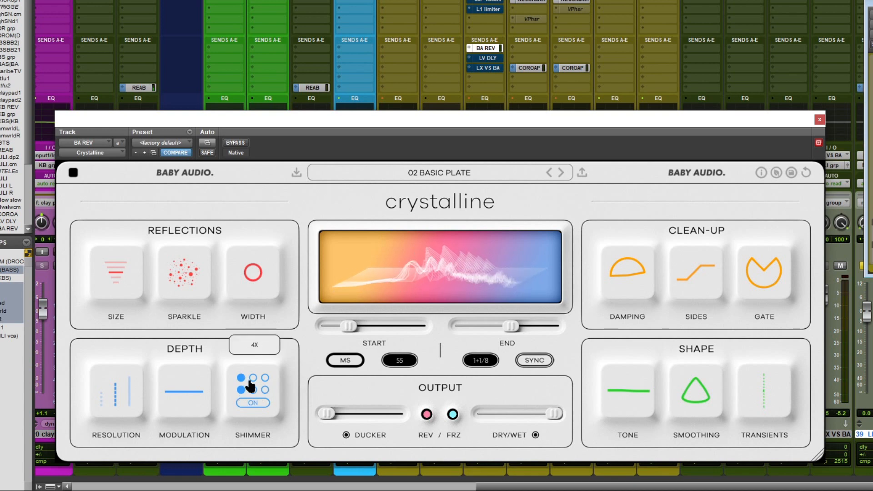
left_click(265, 378)
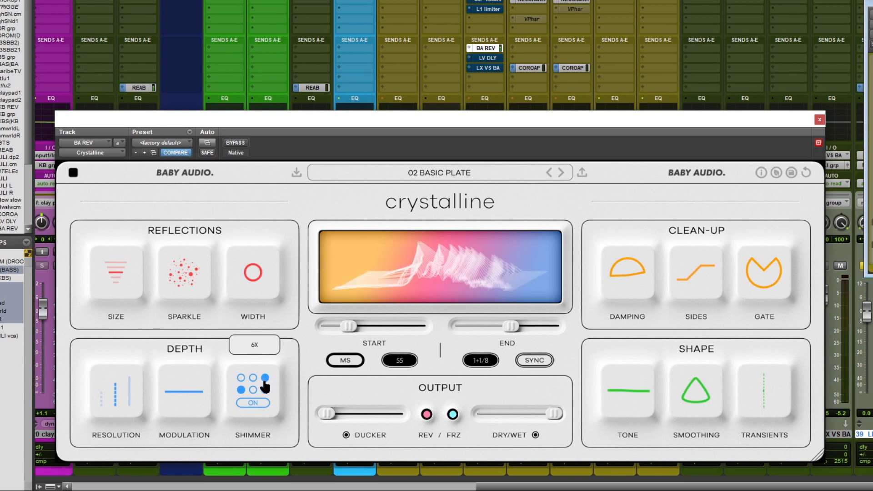
Step: Turn shimmer off, set the reflections sparkle to 0, and turn shimmer back on to compare the two effects
left_click(258, 403)
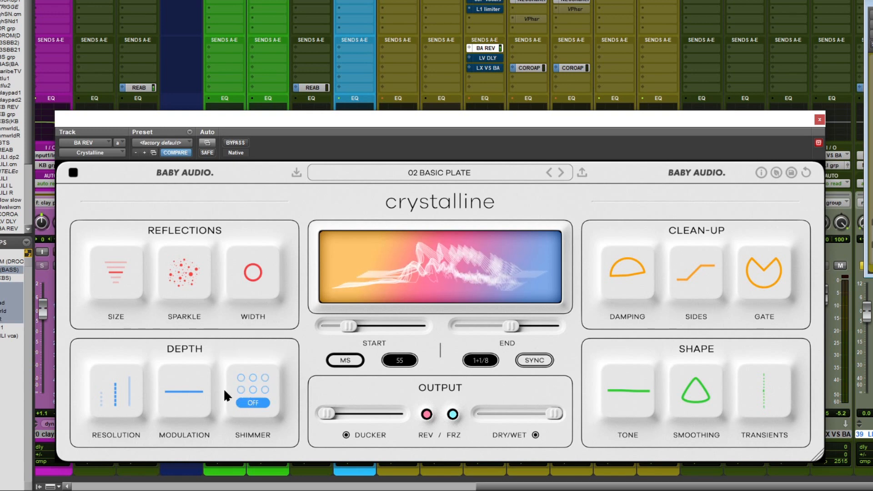
mouse_move(186, 291)
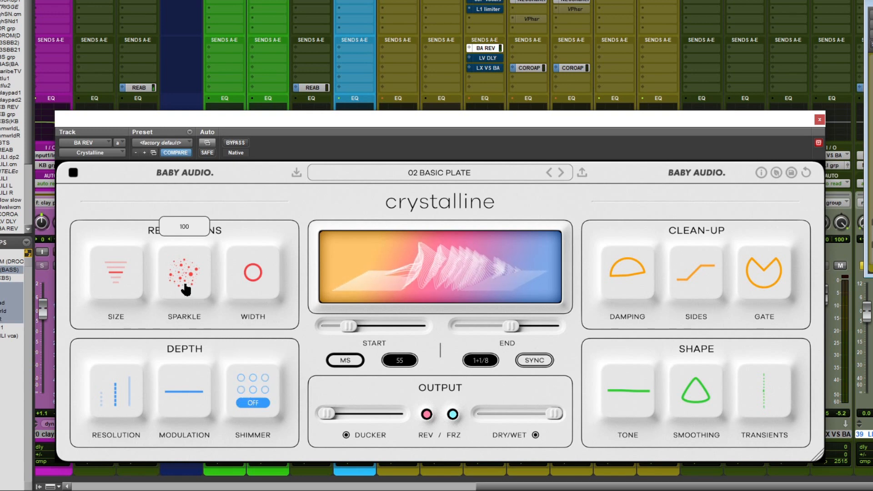
left_click_drag(186, 291, 186, 391)
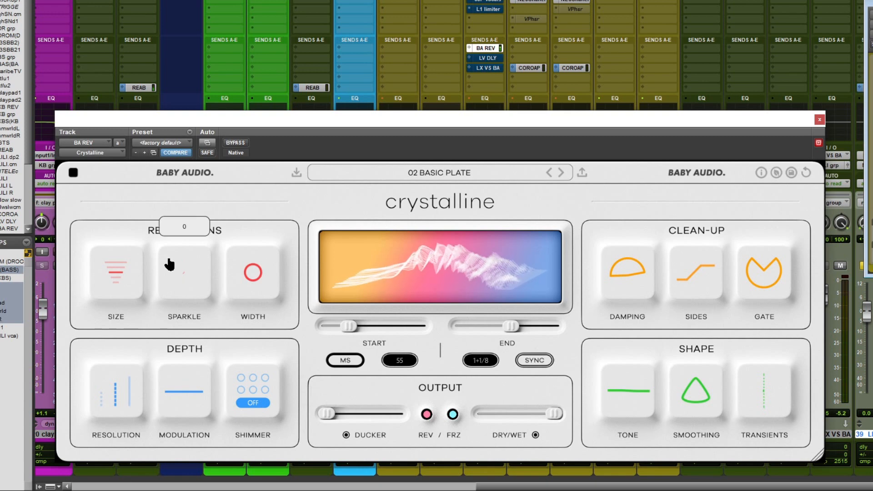
left_click(242, 404)
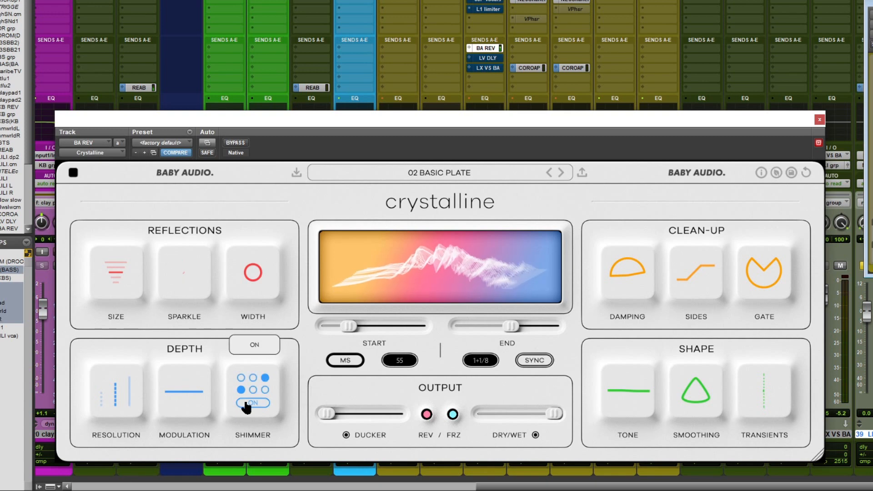
Step: Raise the reflections sparkle to its maximum with shimmer on
left_click_drag(181, 282, 186, 46)
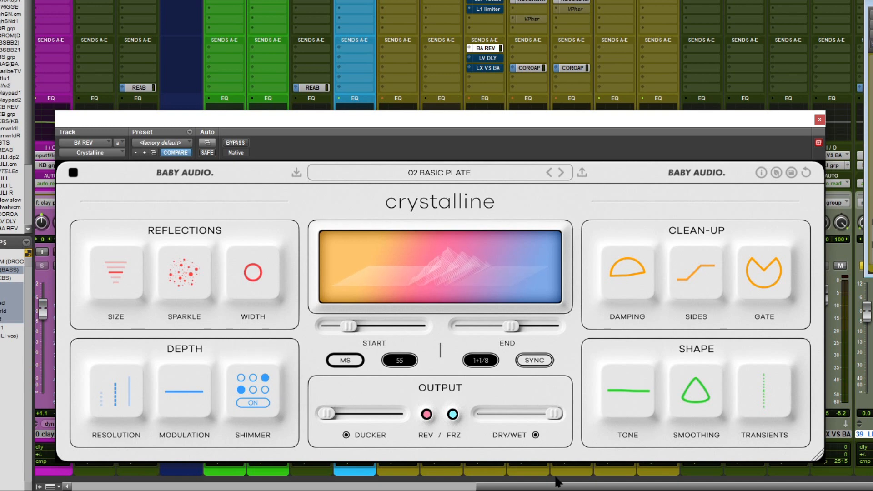
mouse_move(627, 389)
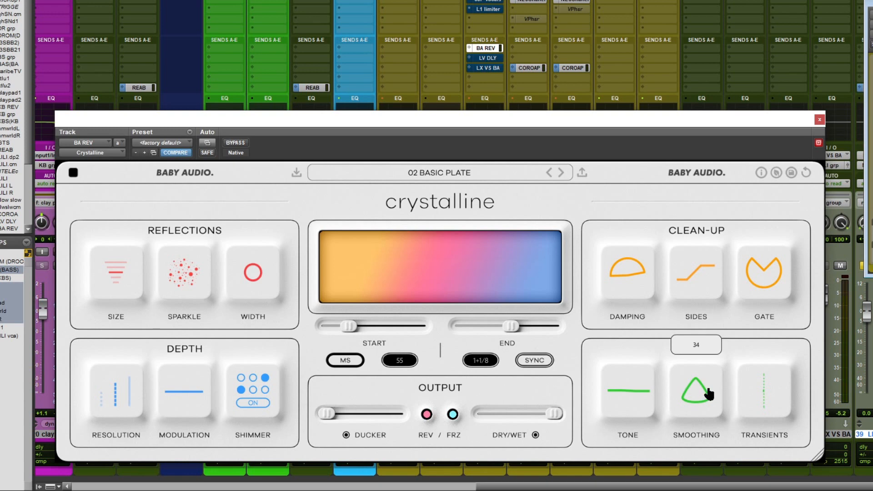
mouse_move(750, 384)
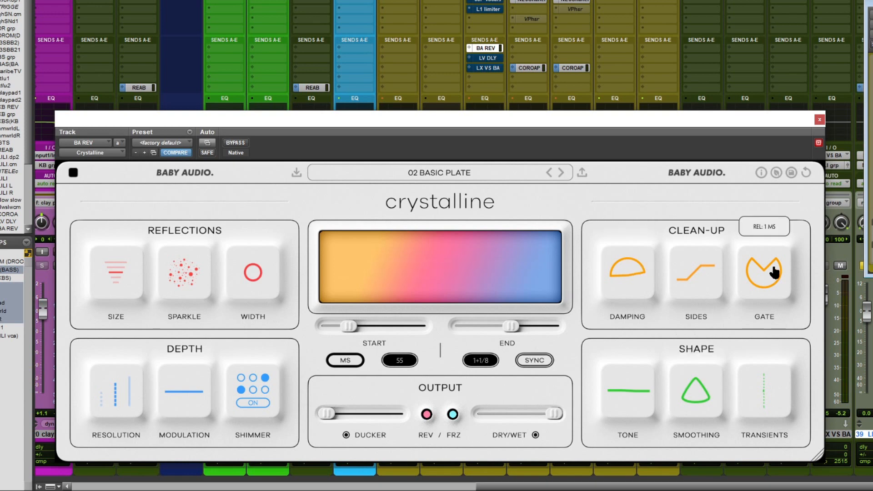
Step: Raise the damping high-pass filter to 3005 Hz and open its low-pass filter to 20000 Hz
mouse_move(619, 276)
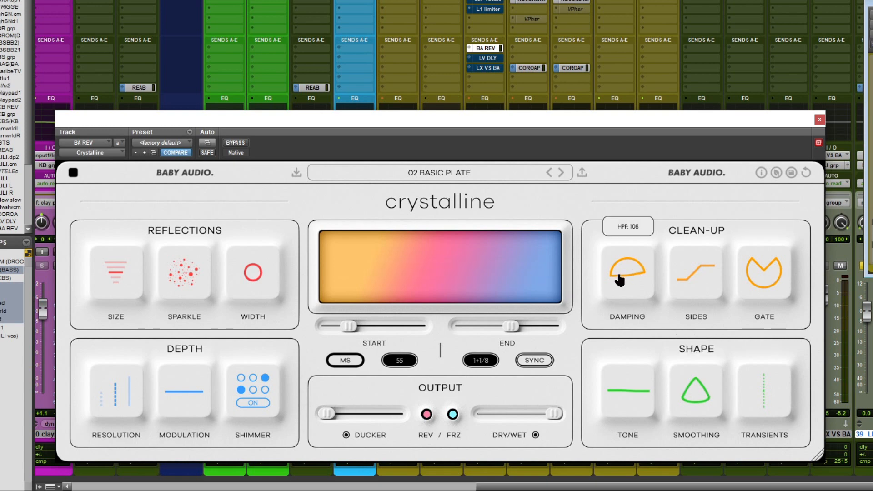
left_click_drag(618, 276, 678, 85)
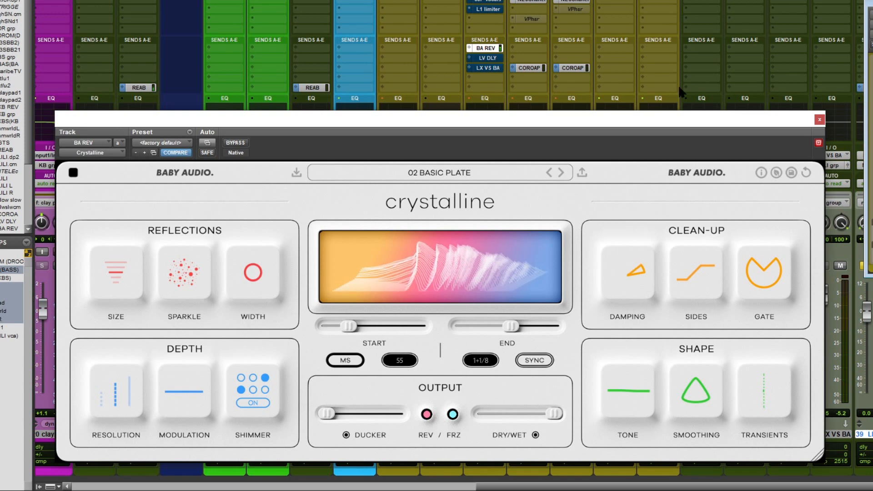
mouse_move(637, 255)
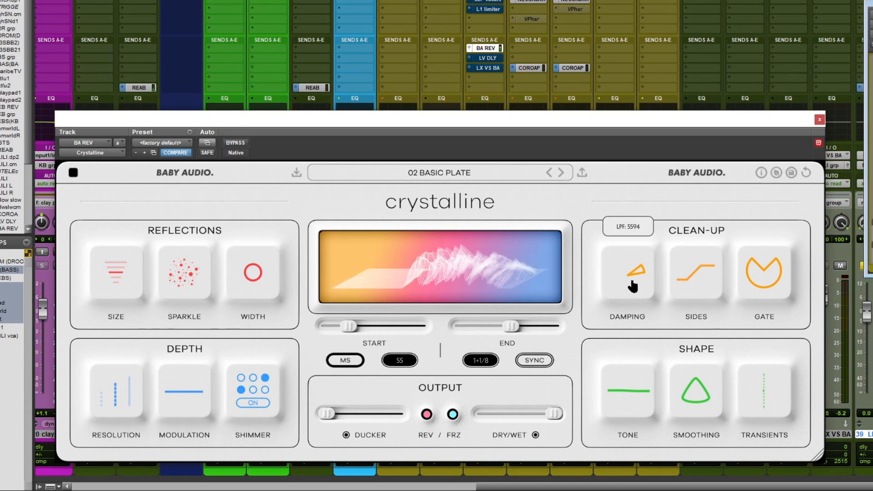
left_click_drag(633, 275, 509, 392)
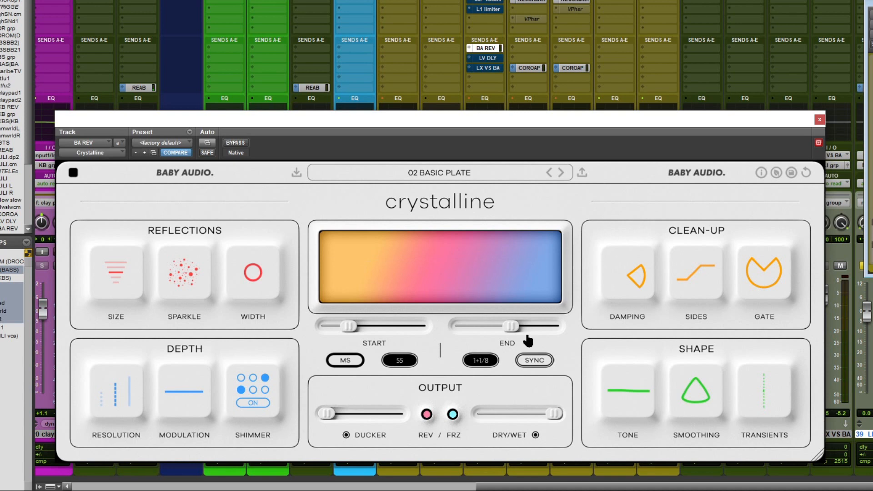
Step: Lower the damping high-pass filter to 40 Hz, and compare the low-pass filter at its lowest setting and at 20000 Hz
mouse_move(639, 274)
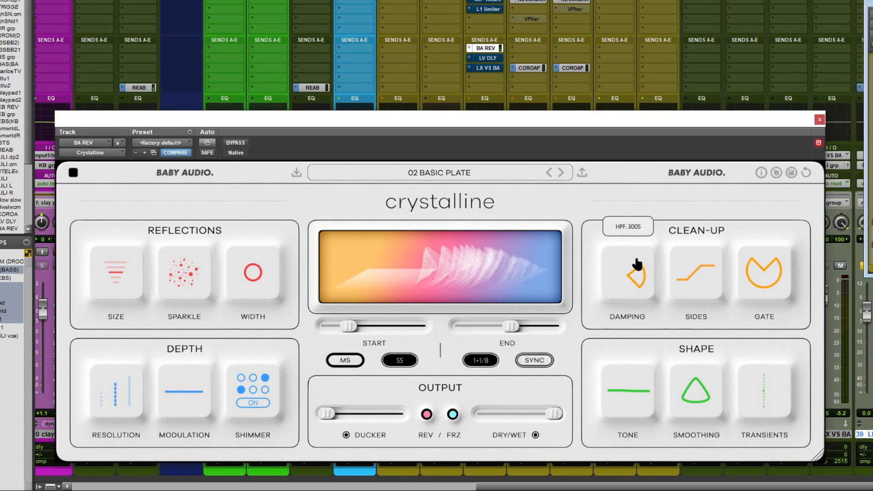
left_click_drag(638, 277, 568, 441)
mouse_move(636, 271)
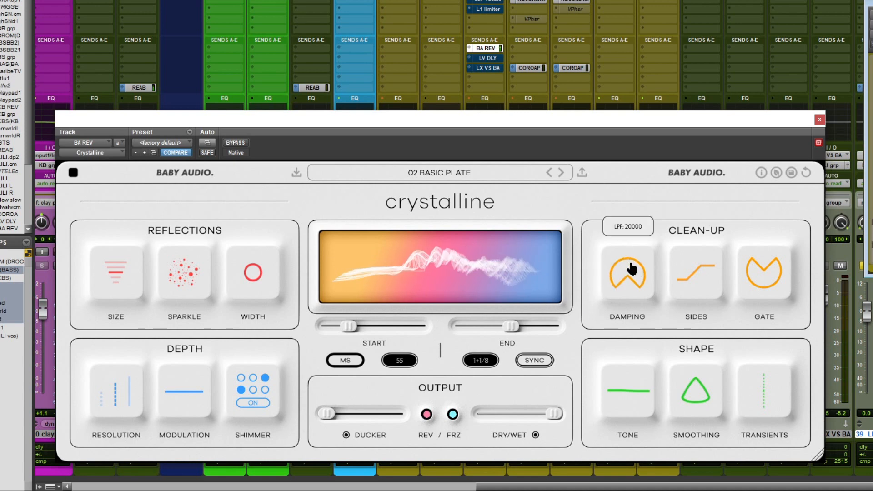
left_click_drag(636, 274, 660, 189)
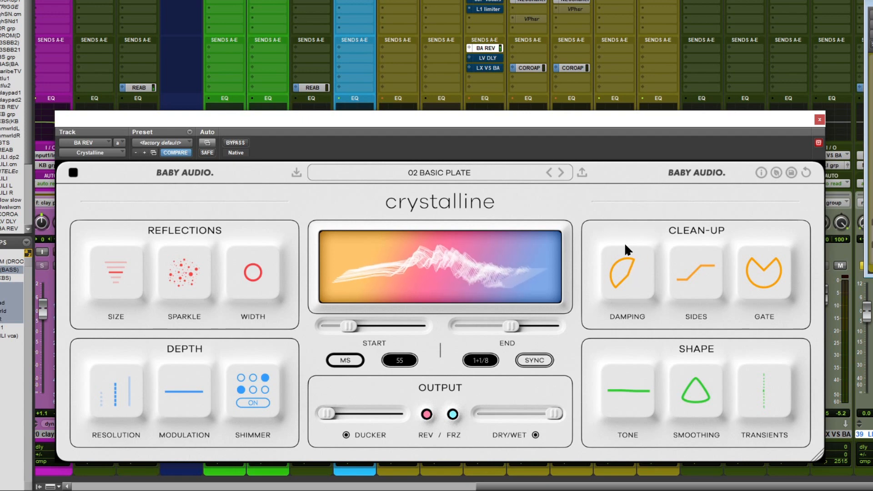
mouse_move(634, 269)
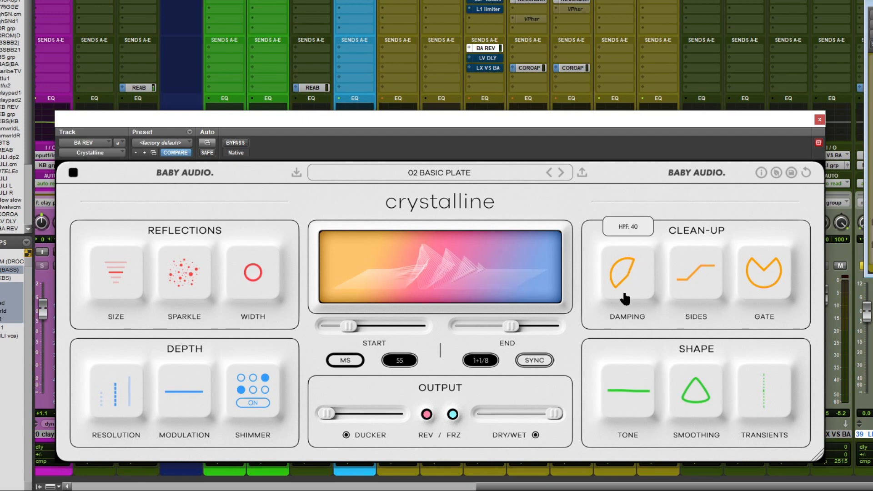
left_click_drag(634, 269, 602, 391)
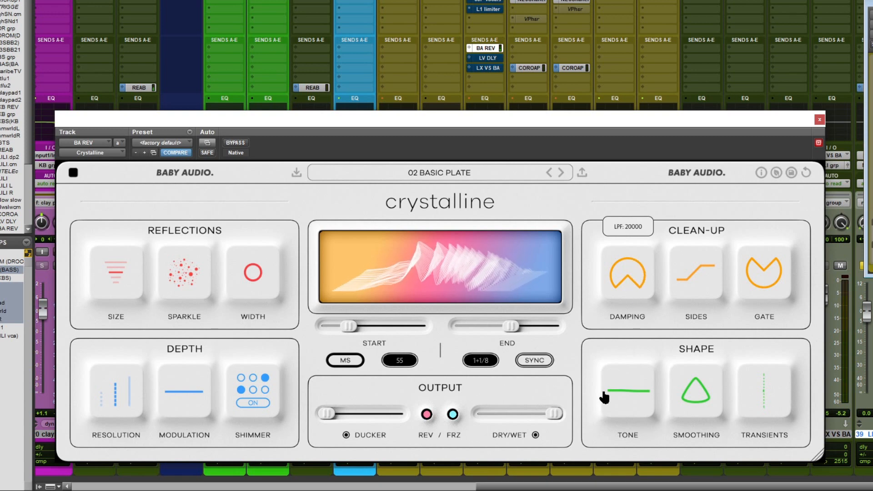
Step: Try a raised damping high-pass with the low-pass at 20000 Hz and 3299 Hz, and leave damping on a balanced mid band
mouse_move(619, 290)
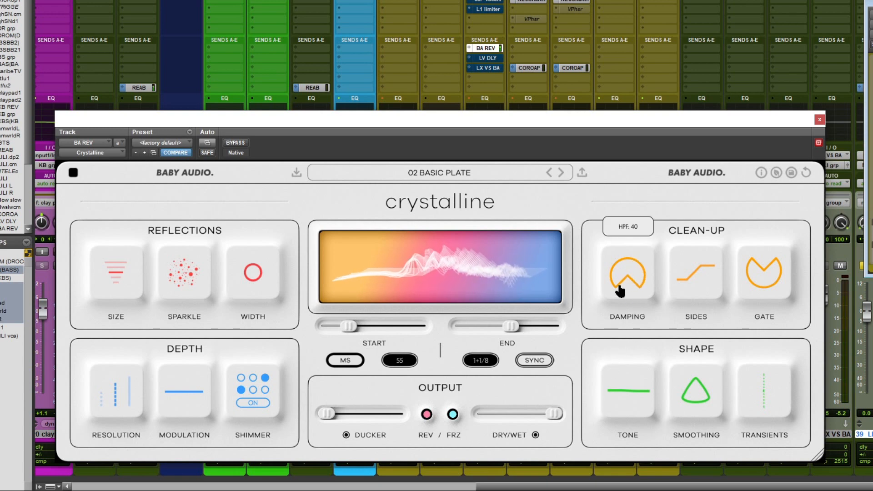
left_click_drag(619, 286, 633, 226)
mouse_move(640, 291)
left_click_drag(640, 290, 629, 318)
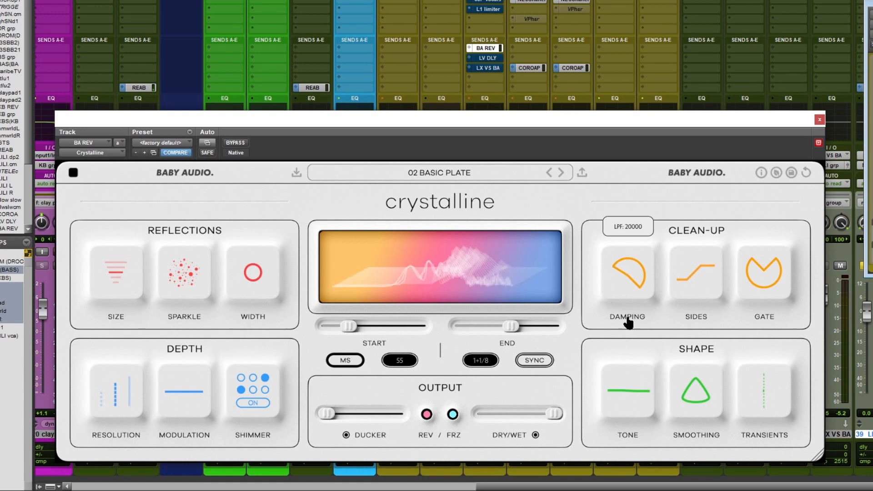
left_click_drag(619, 272, 630, 256)
mouse_move(634, 275)
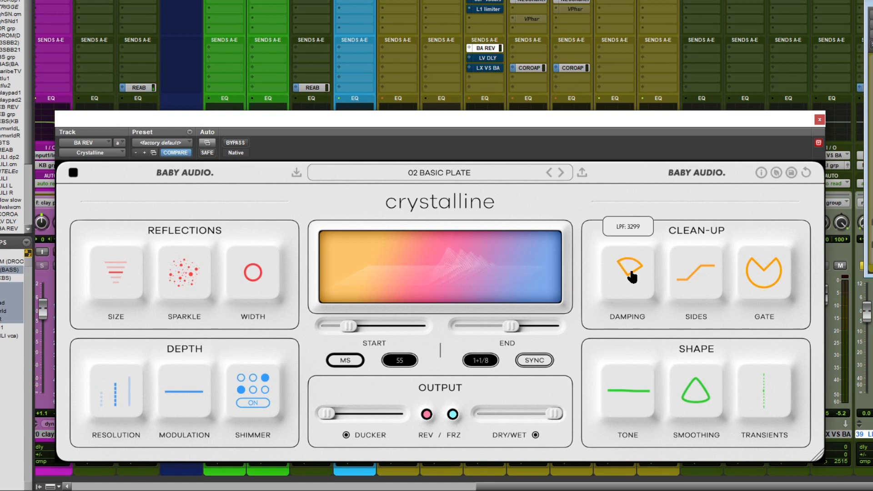
double_click(630, 272)
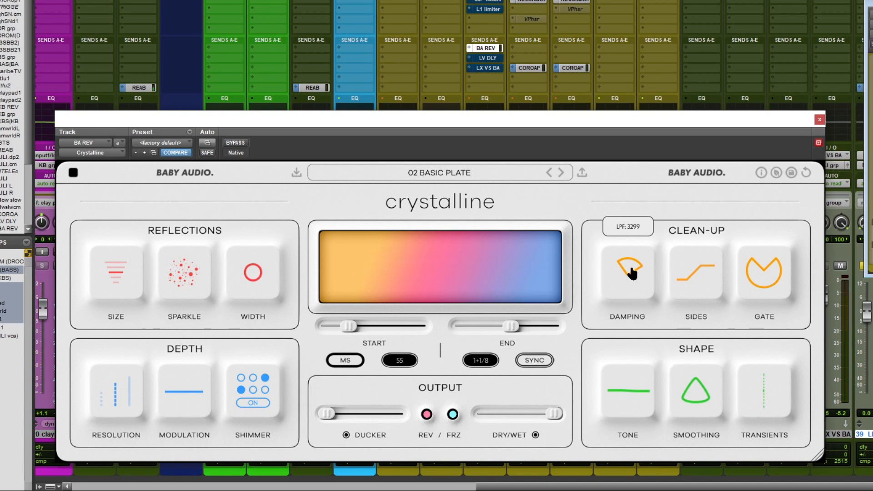
Step: Compare the clean-up sides filter at 20000 Hz and 20 Hz, ending on 20000 Hz
double_click(701, 275)
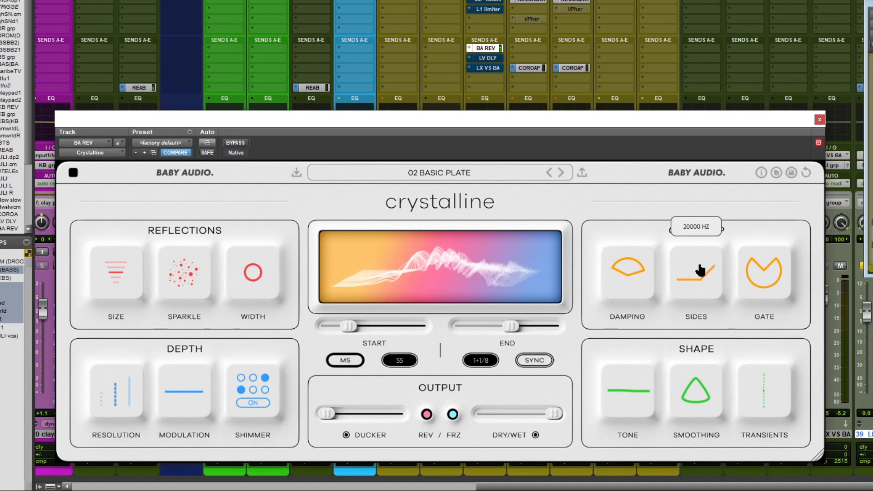
left_click_drag(701, 272, 696, 294)
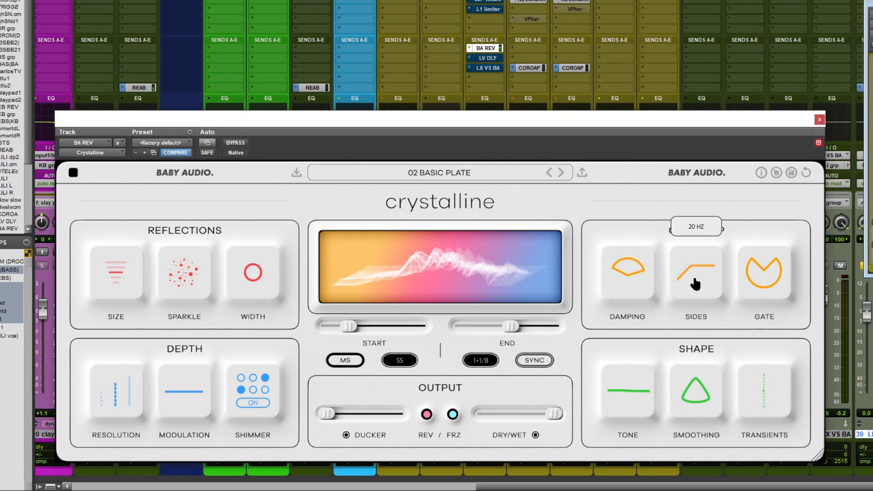
left_click_drag(695, 281, 761, 1)
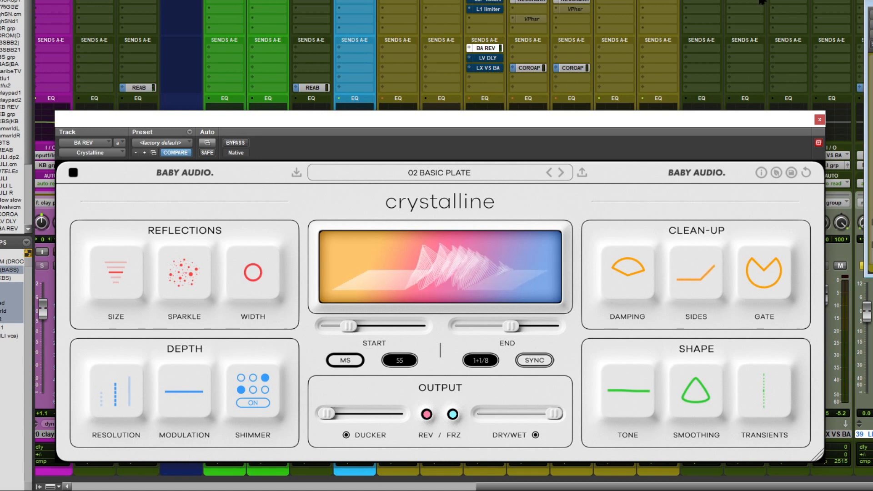
Step: Audition the clean-up sides filter at 1583 Hz and at its lowest frequency, and leave it at a middle frequency
mouse_move(708, 268)
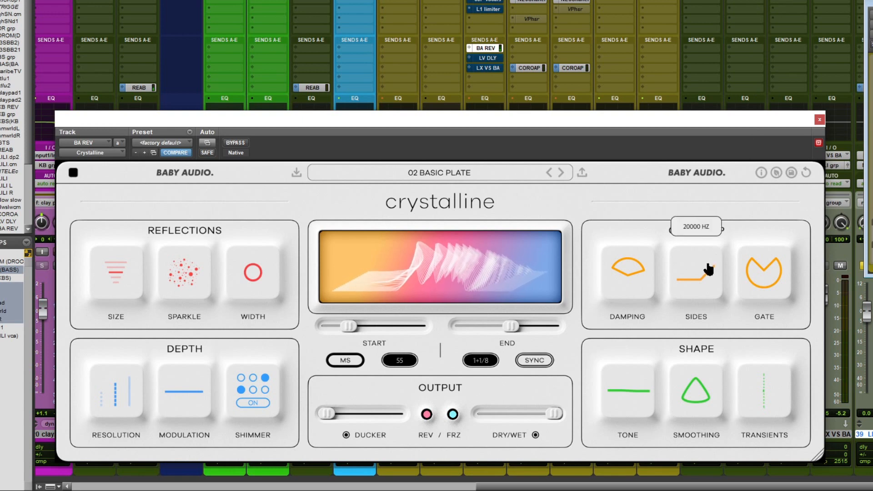
left_click_drag(708, 269, 683, 337)
left_click_drag(704, 266, 686, 338)
mouse_move(698, 269)
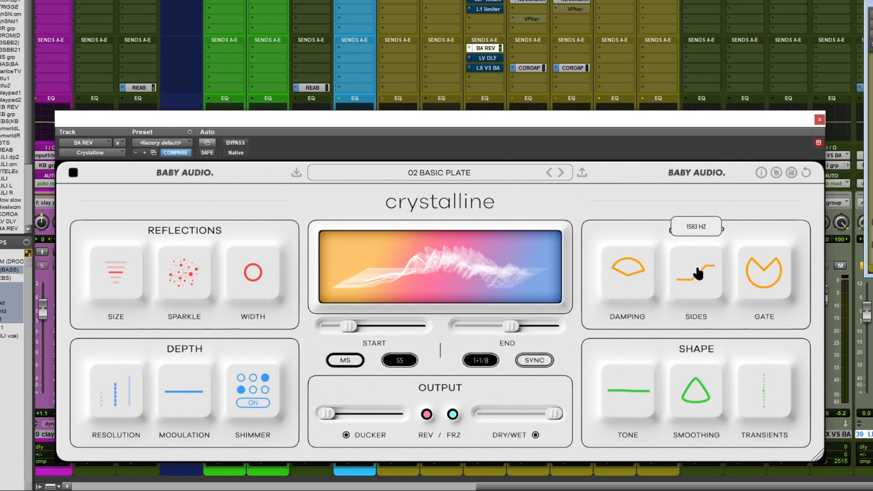
mouse_move(699, 275)
left_mouse_down()
mouse_move(690, 298)
mouse_move(693, 283)
left_mouse_up()
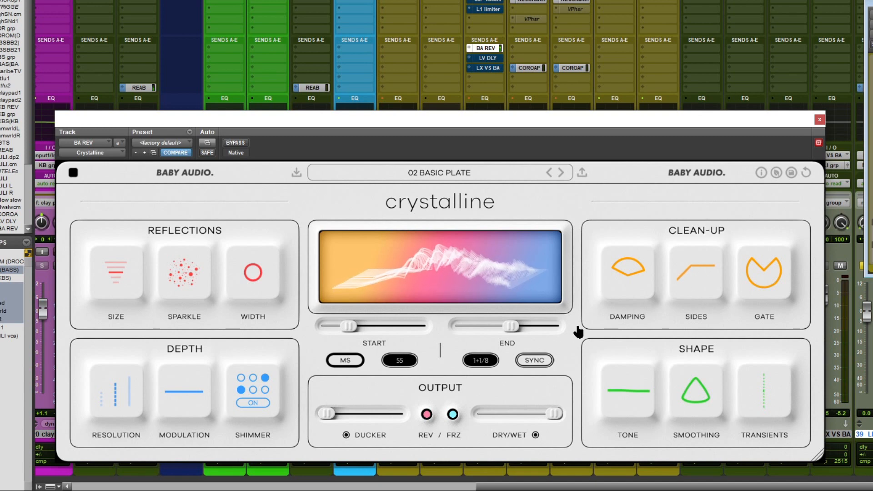
left_click_drag(686, 273, 727, 181)
Step: Engage the clean-up gate, trying thresholds of -25 dB and -10 dB, and set the threshold to -14 dB
mouse_move(771, 277)
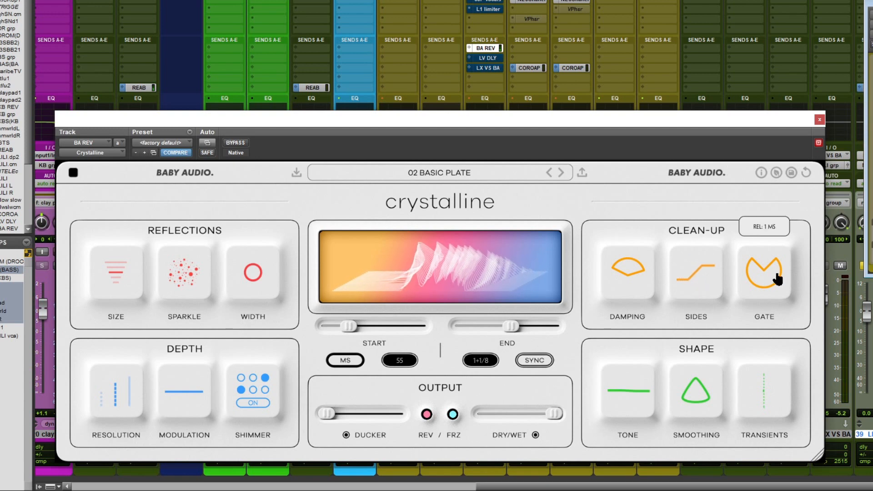
left_click_drag(766, 278, 754, 338)
mouse_move(771, 275)
left_click_drag(757, 275, 766, 396)
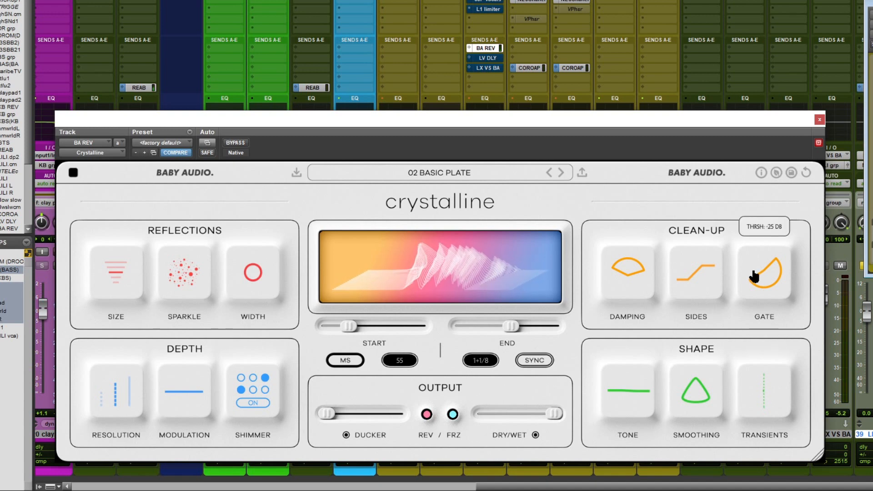
left_click_drag(768, 272, 759, 263)
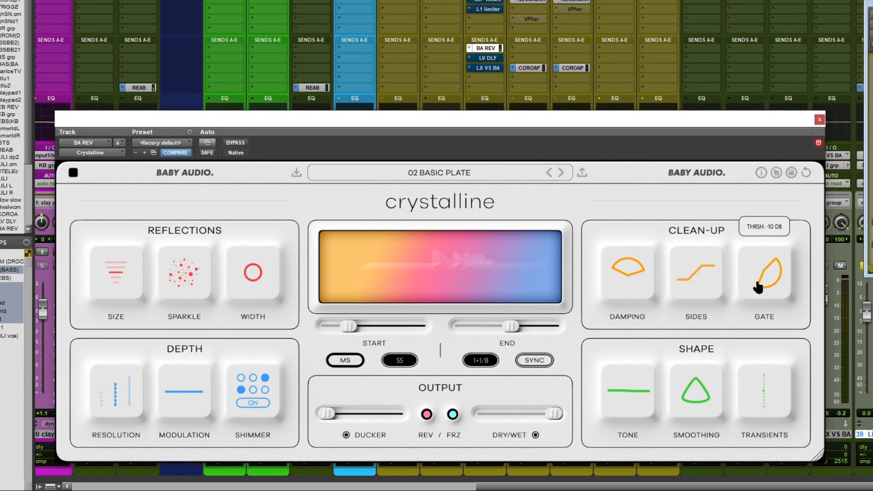
left_click_drag(758, 287, 755, 276)
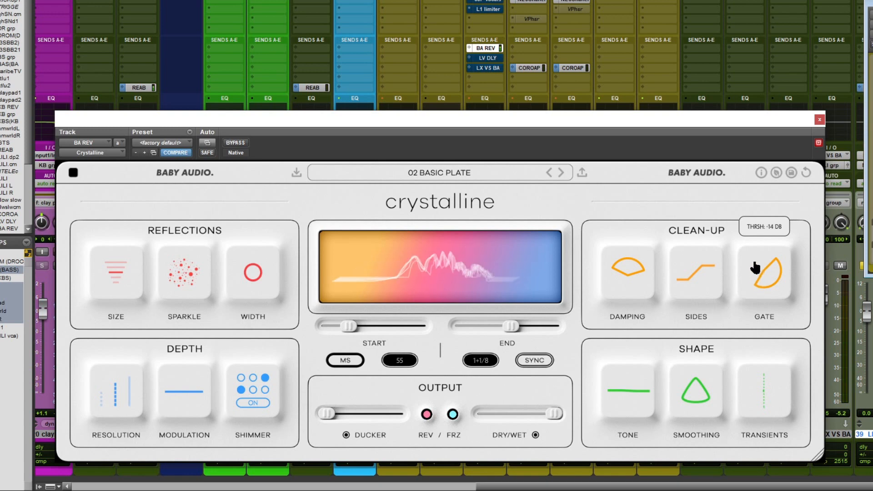
Step: Set the gate release to 206 ms, lengthen it further, and lower the gate threshold
left_click_drag(755, 271, 774, 276)
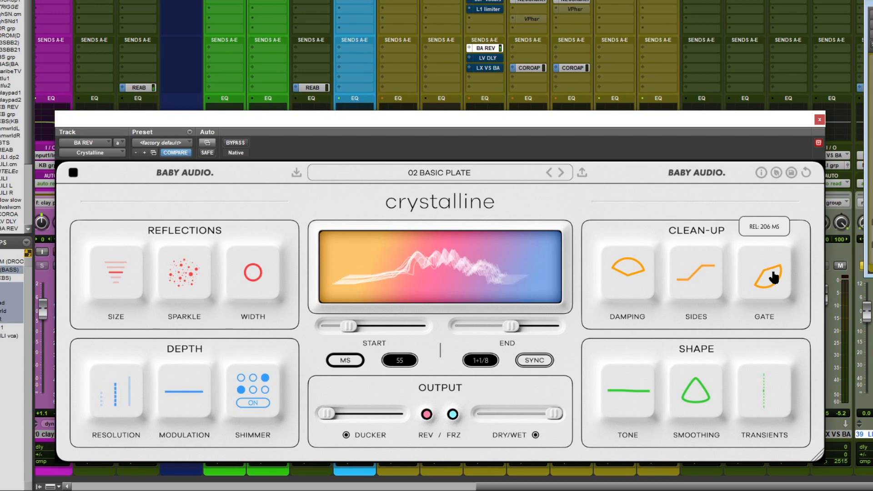
left_click_drag(773, 277, 782, 204)
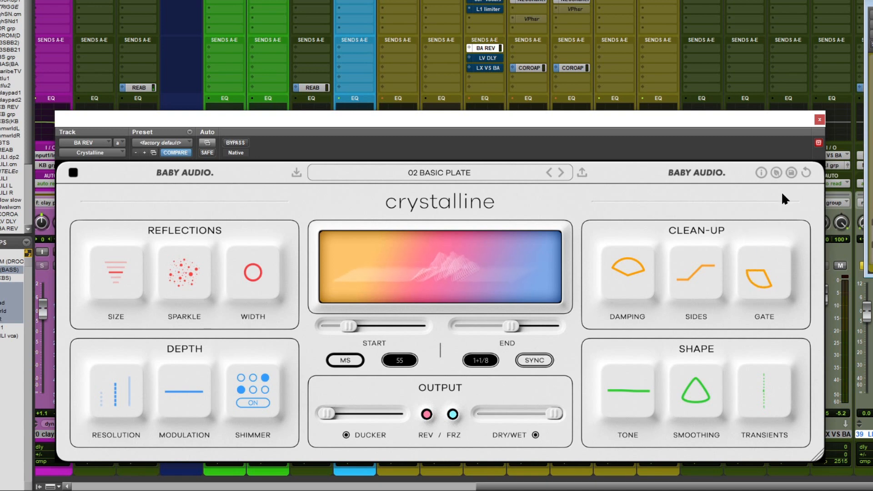
left_click_drag(759, 285, 753, 269)
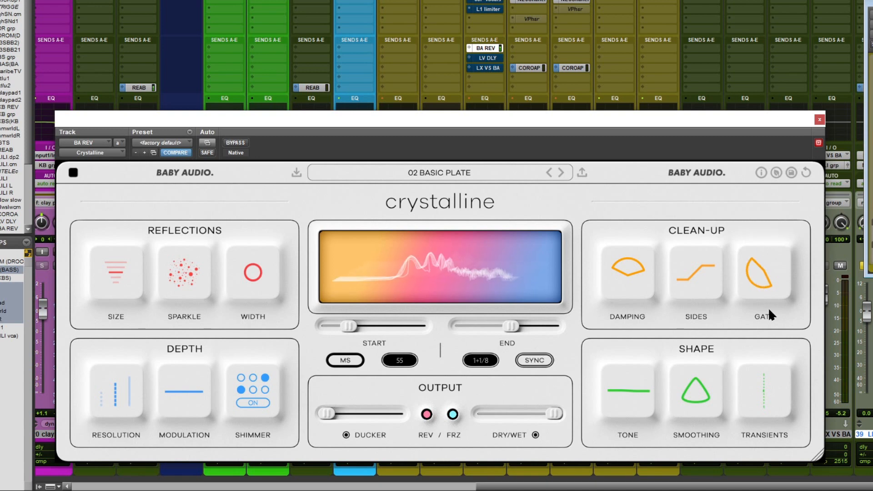
Step: Push the shape transients fully toward sustain, reset the control, and set it to attack +100
left_click_drag(739, 400, 750, 394)
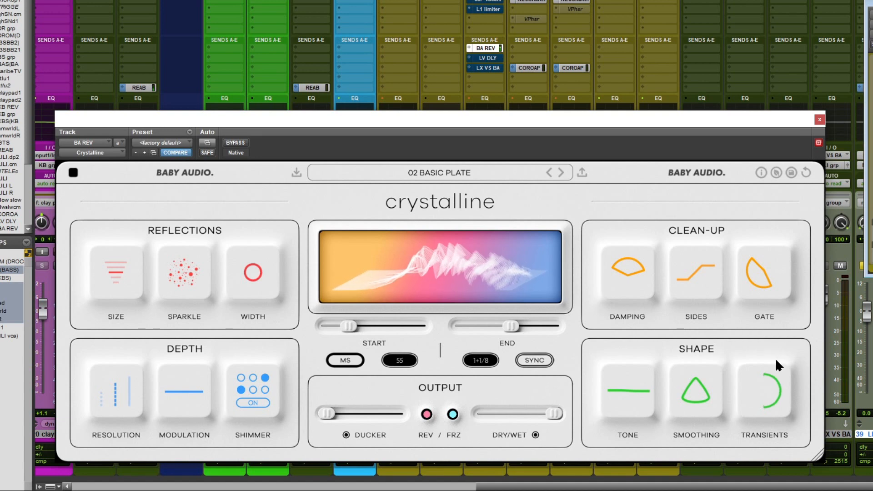
mouse_move(766, 391)
double_click(765, 394)
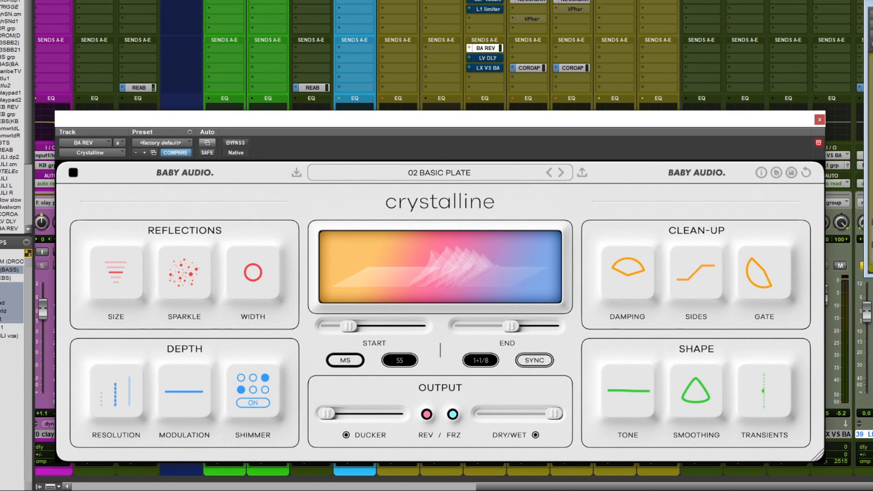
left_click_drag(765, 392, 766, 379)
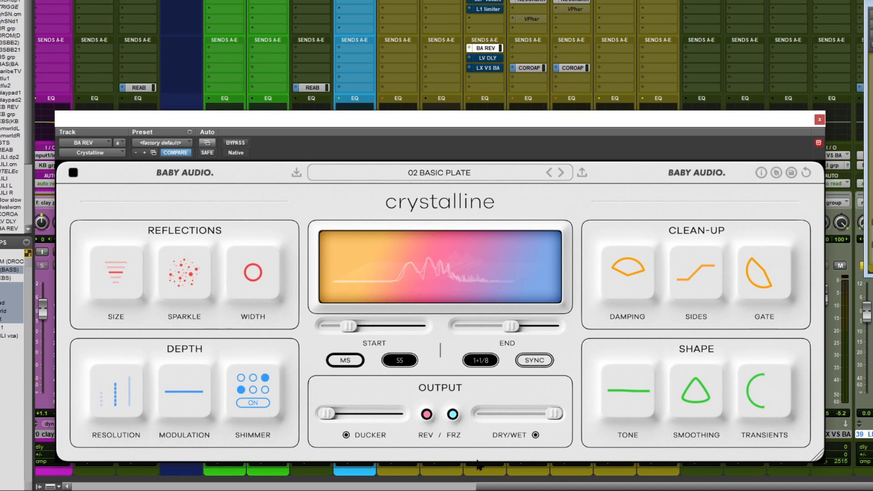
Step: Switch the shape transients to sustain +100
mouse_move(697, 402)
mouse_move(763, 402)
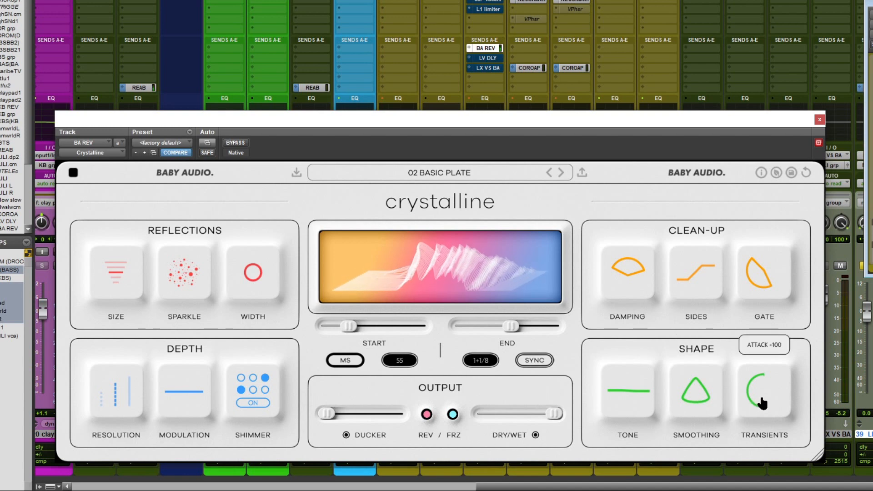
left_click_drag(763, 404, 762, 455)
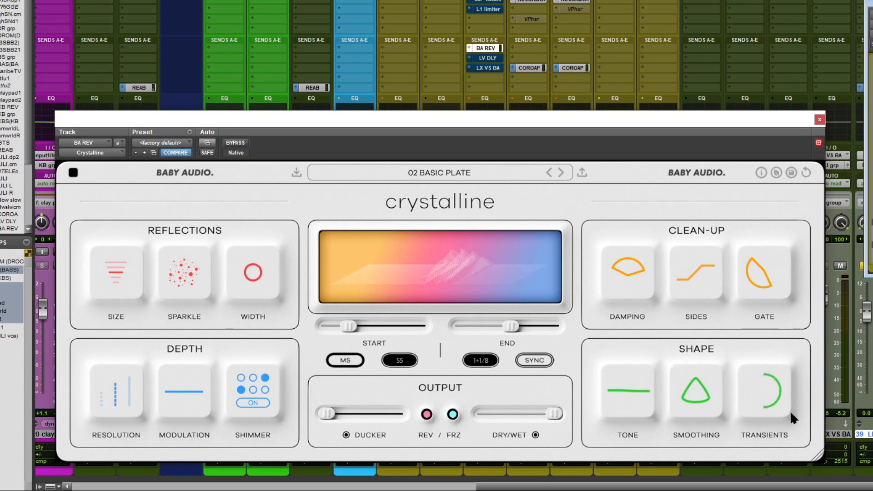
mouse_move(776, 390)
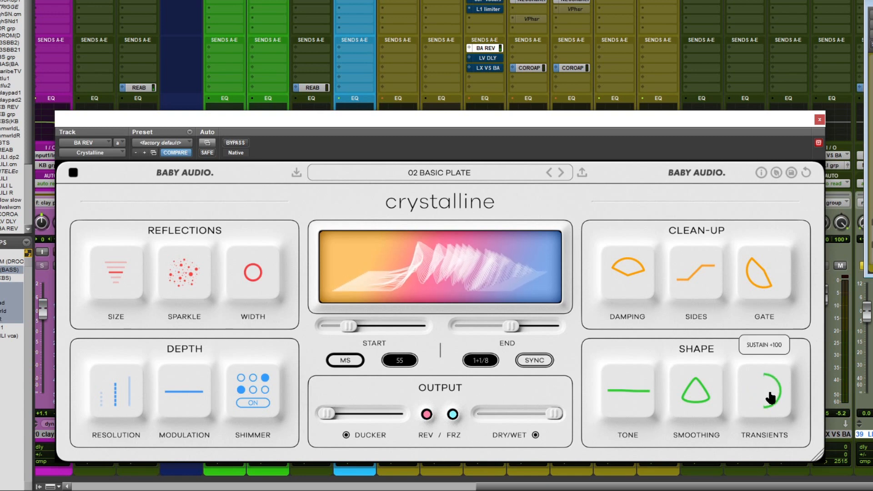
Step: Set the shape smoothing to 100, lower it to 0, and reset the control
mouse_move(702, 401)
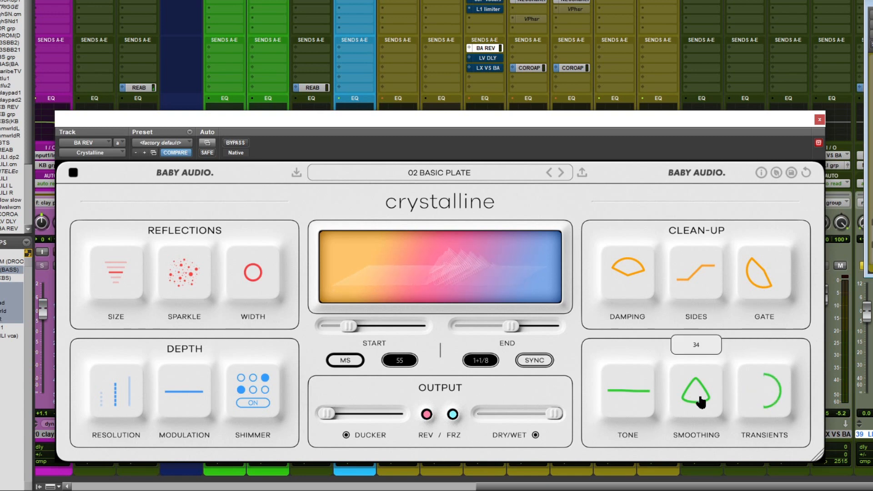
left_click_drag(701, 402, 686, 40)
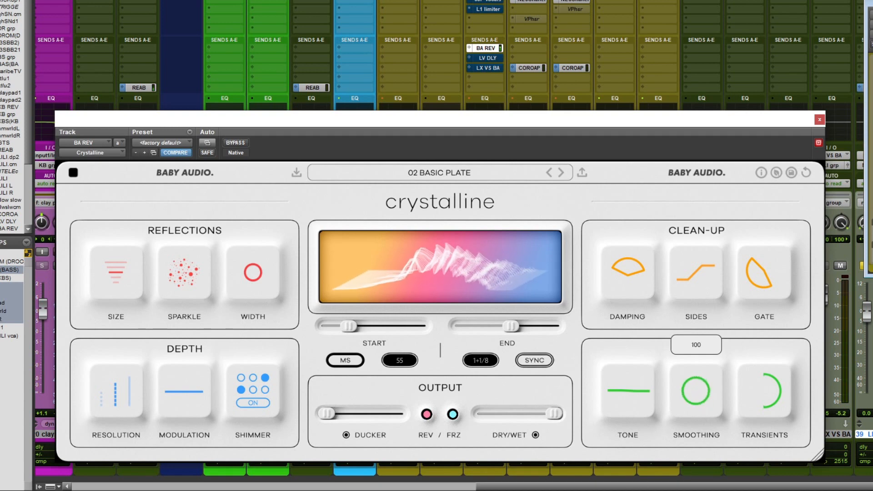
mouse_move(697, 398)
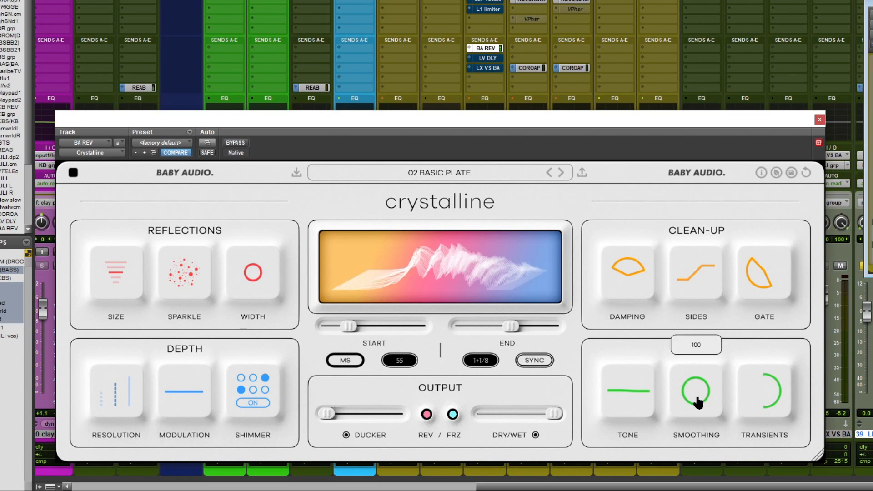
left_click_drag(697, 397, 689, 480)
left_click_drag(697, 395, 696, 486)
mouse_move(694, 397)
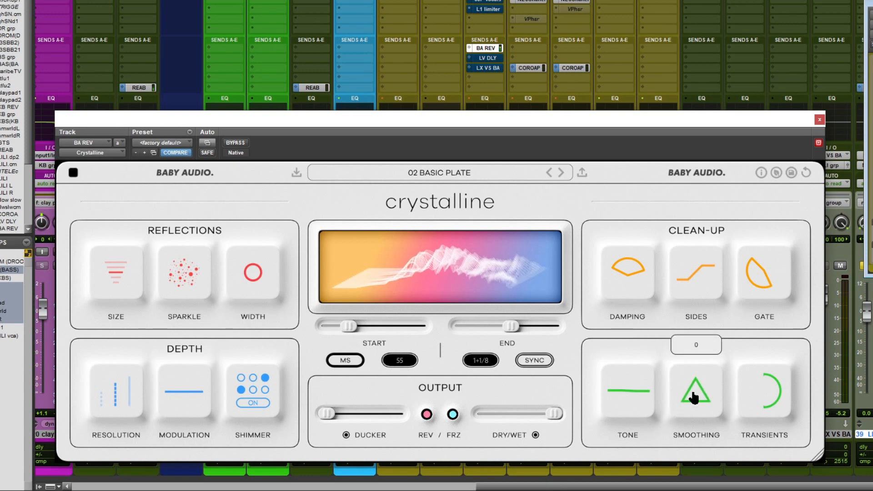
double_click(693, 397)
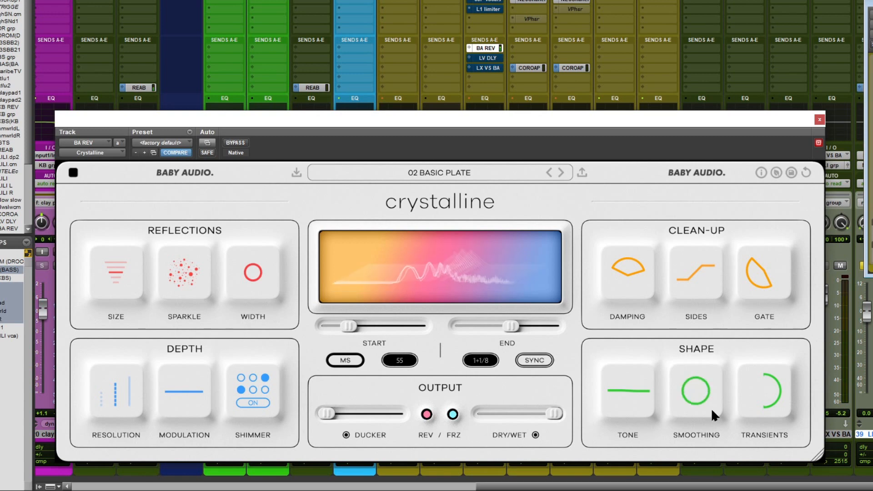
Step: Try the shape tone at +100 and -100, and lower the clean-up sides frequency
left_click_drag(634, 392, 670, 268)
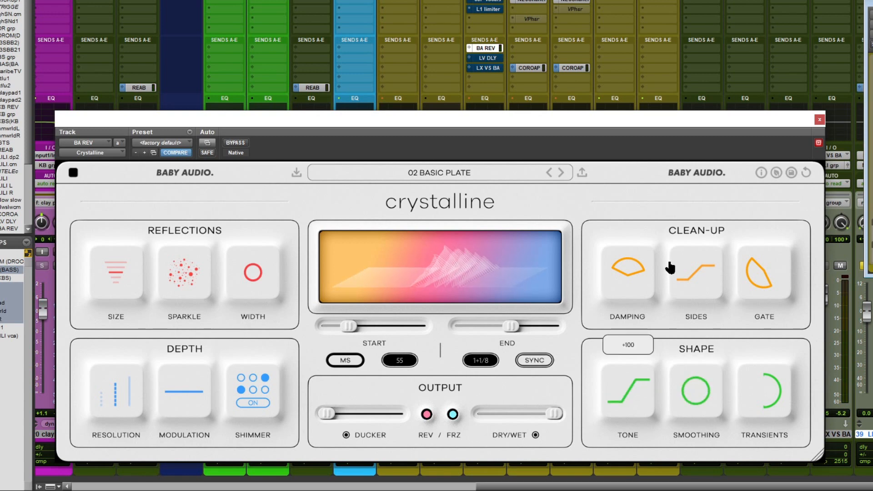
double_click(628, 397)
left_click_drag(625, 406, 621, 486)
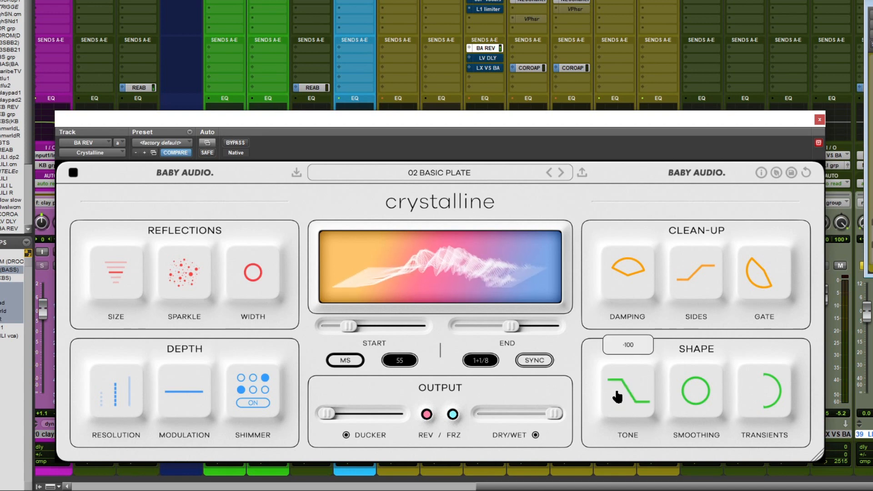
mouse_move(709, 287)
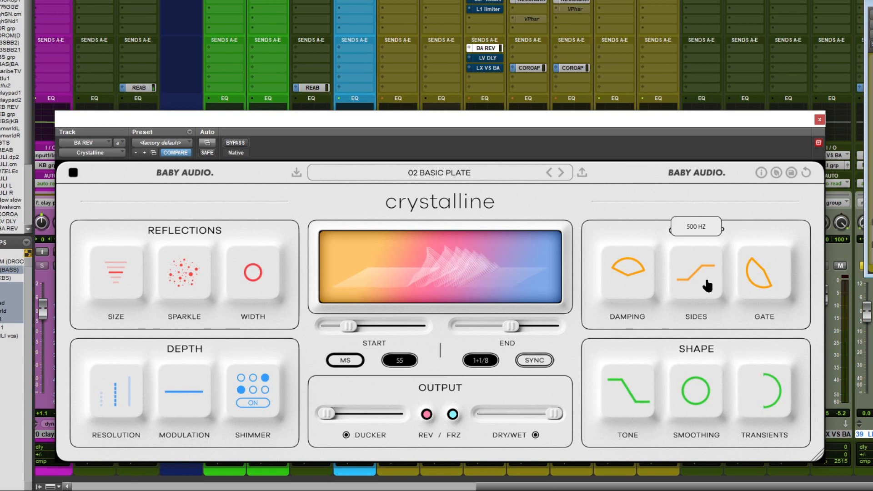
left_click_drag(700, 289, 657, 363)
Step: Load the factory preset 27 VOX WARM VINTAGE and lower the vocal's BA REV send to -18.8 dB
left_click(439, 174)
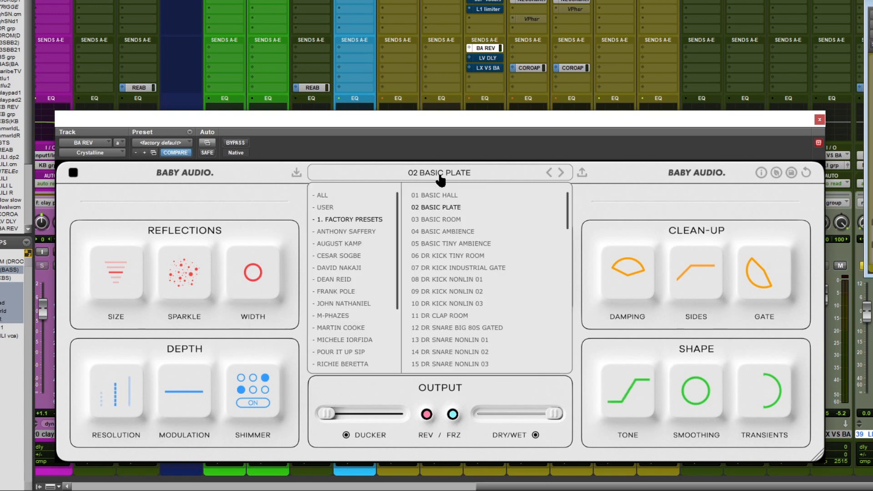
scroll(444, 256, "down", 8)
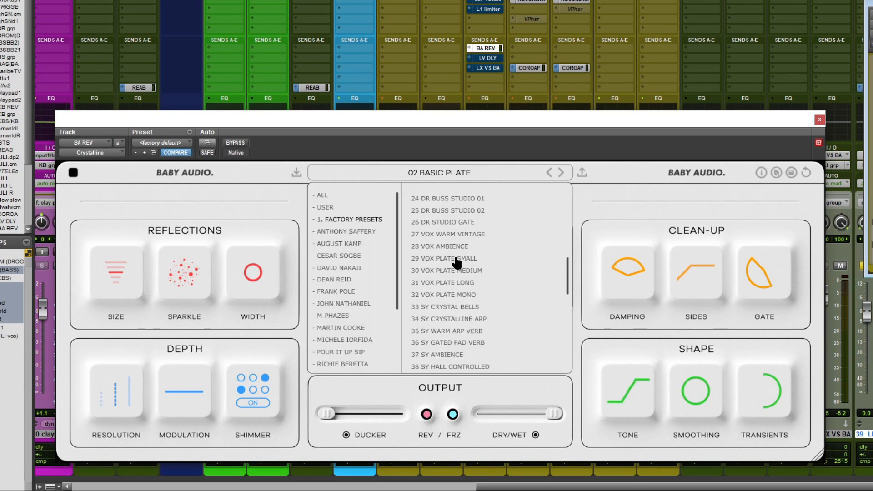
left_click(441, 232)
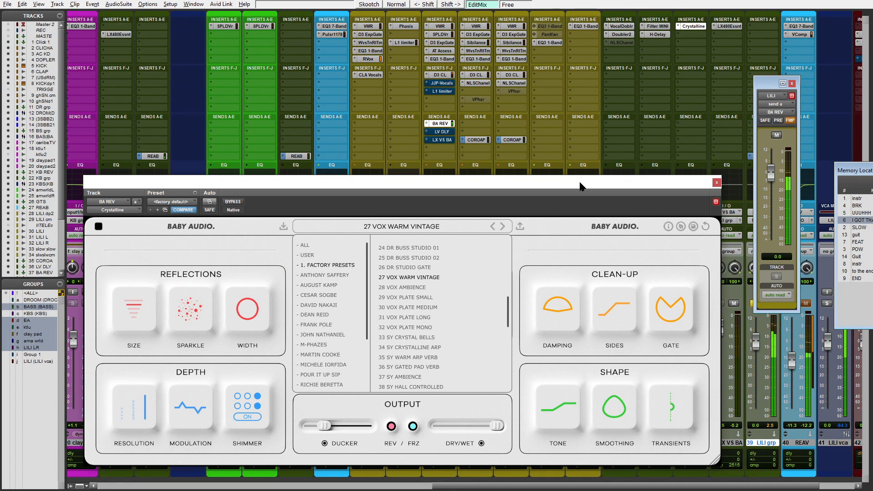
left_click_drag(776, 179, 775, 203)
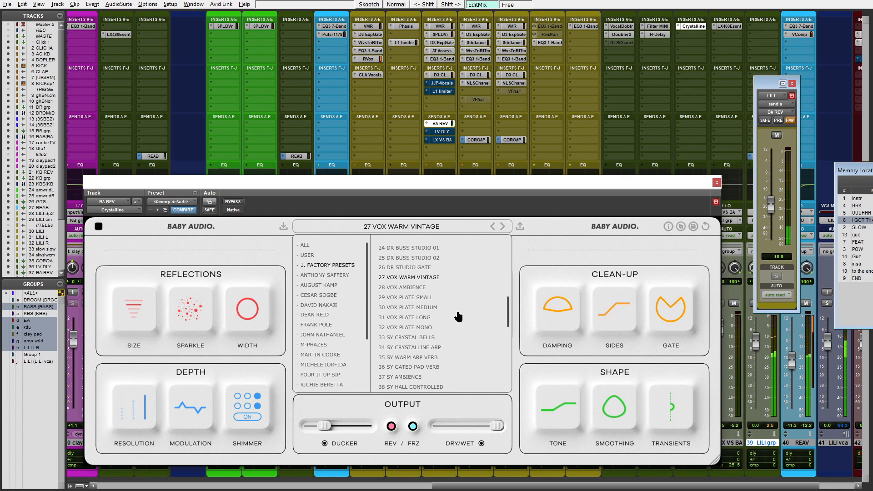
Step: Audition the presets 31 VOX PLATE LONG, 32 VOX PLATE MONO and 33 SY CRYSTAL BELLS, raising the BA REV send to -7.0 dB
left_click(410, 317)
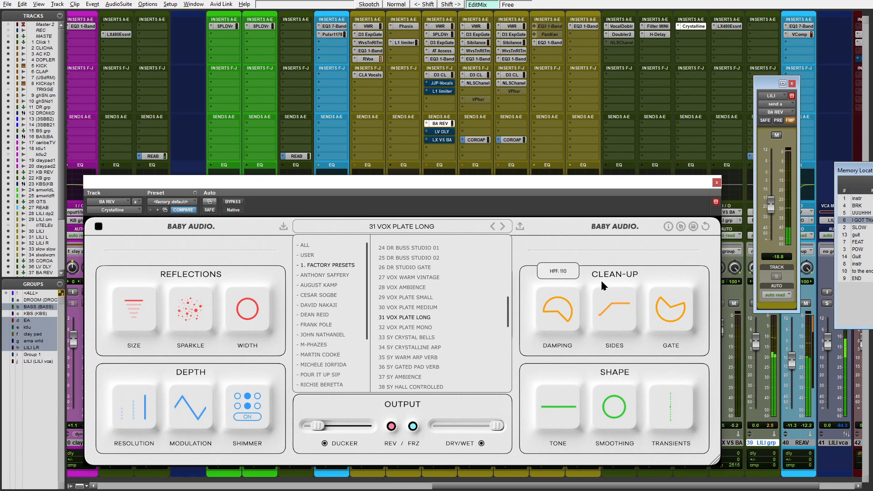
left_click(410, 327)
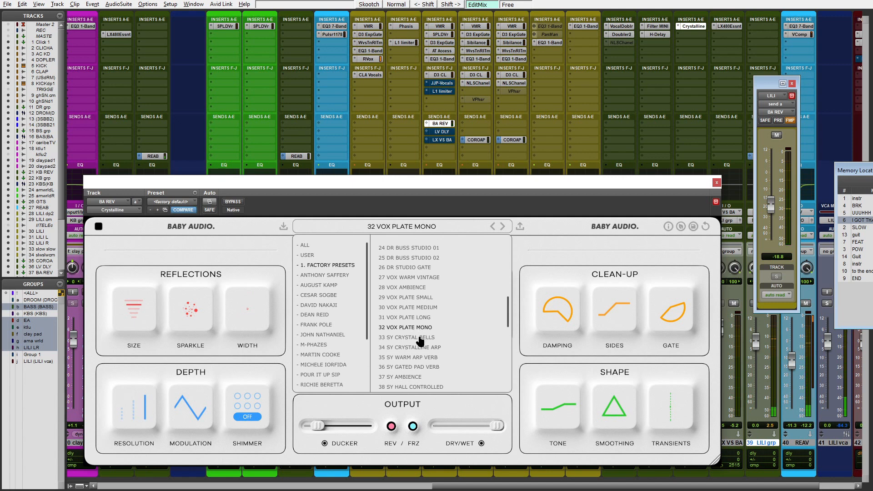
left_click_drag(775, 210, 771, 191)
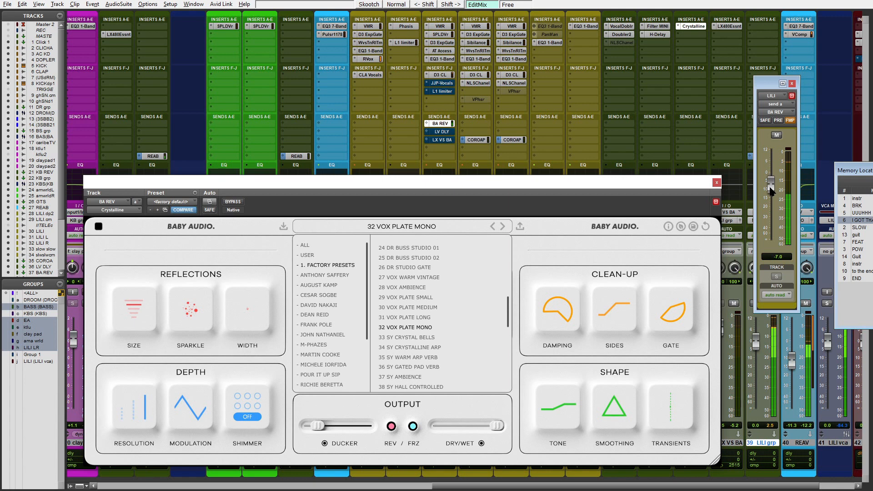
left_click(425, 337)
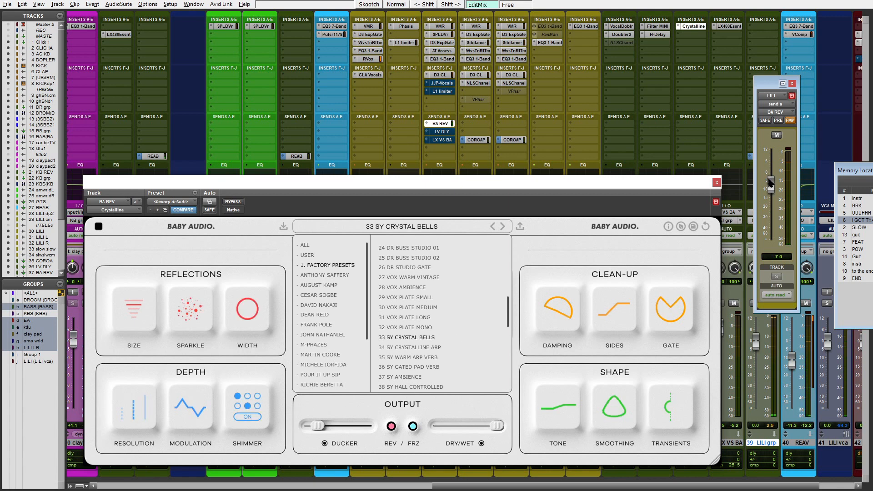
mouse_move(770, 187)
left_mouse_down()
mouse_move(767, 229)
mouse_move(776, 189)
left_mouse_up()
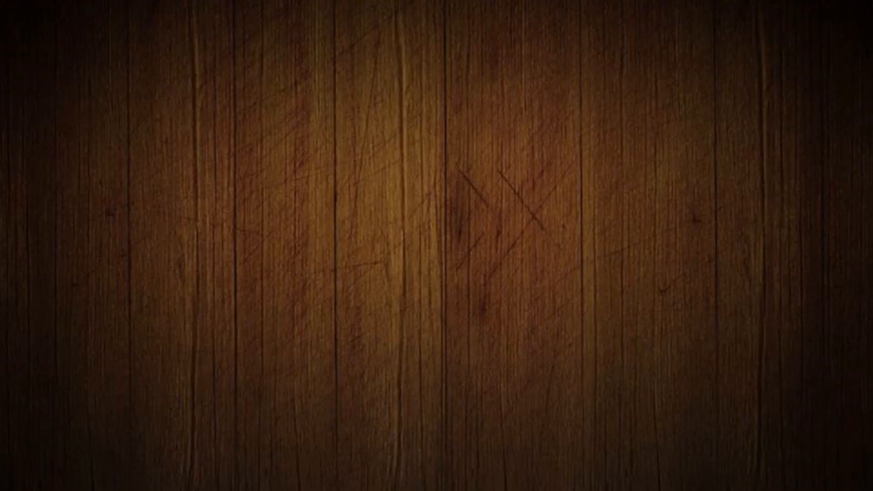